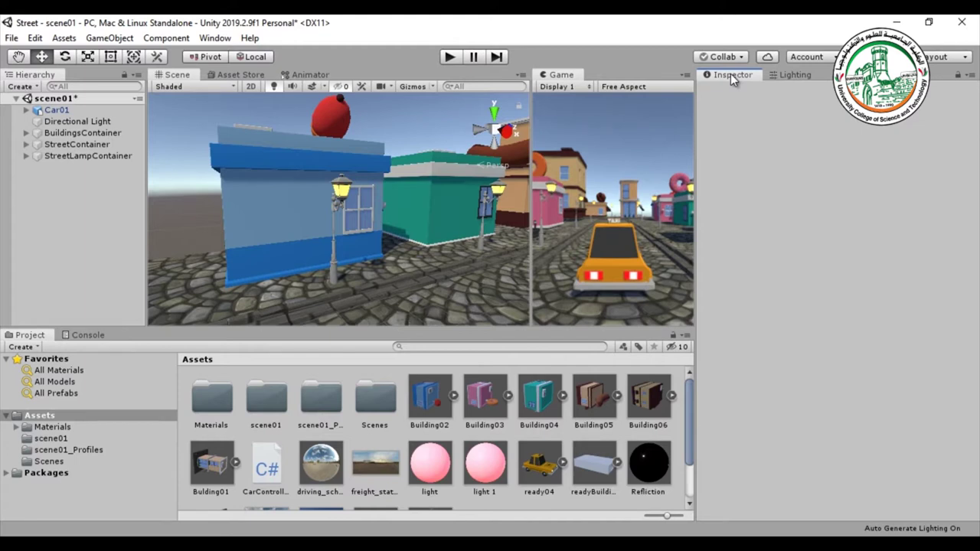
# - Fly the Scene view down the street and select the Directional Light
pyautogui.moveTo(473, 270); pyautogui.dragTo(467, 253, button='right')
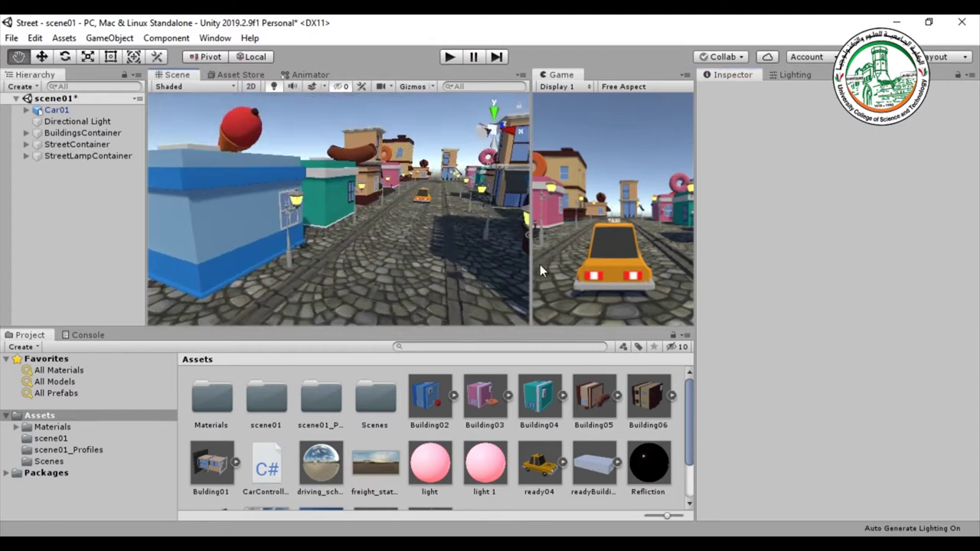
pyautogui.moveTo(466, 254); pyautogui.dragTo(391, 186, button='right')
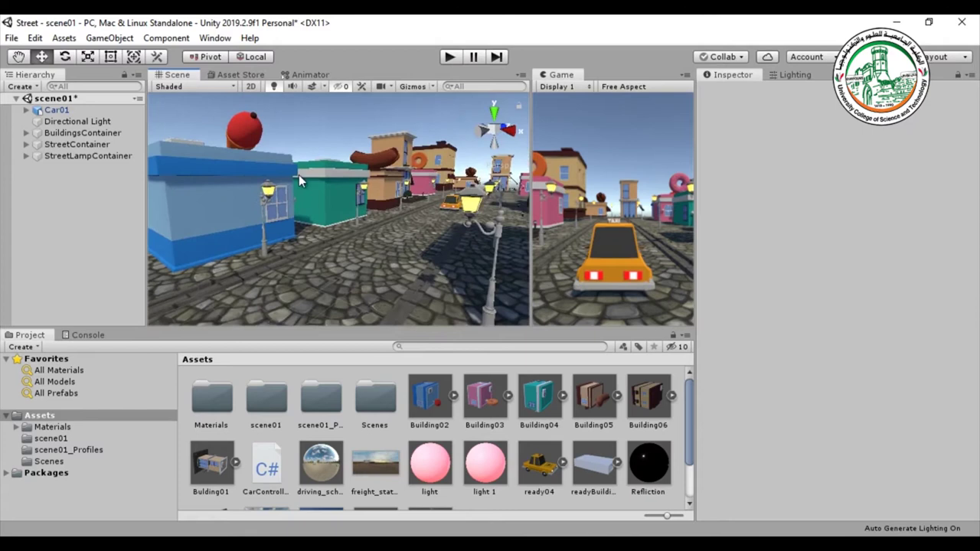
pyautogui.click(71, 120)
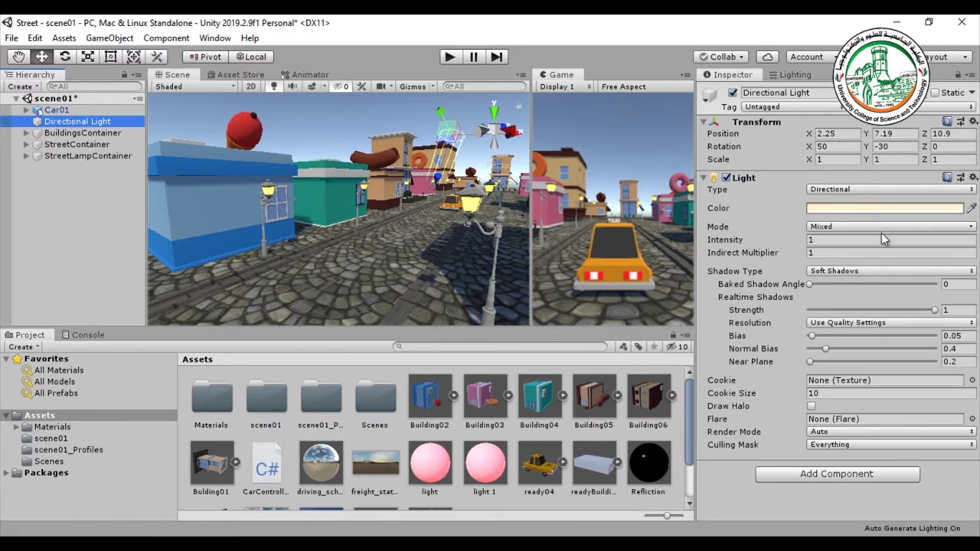
# - Toggle the Directional Light off and on to compare the street, leaving it enabled
pyautogui.click(726, 177)
pyautogui.click(726, 178)
pyautogui.click(726, 178)
pyautogui.click(726, 177)
pyautogui.click(726, 178)
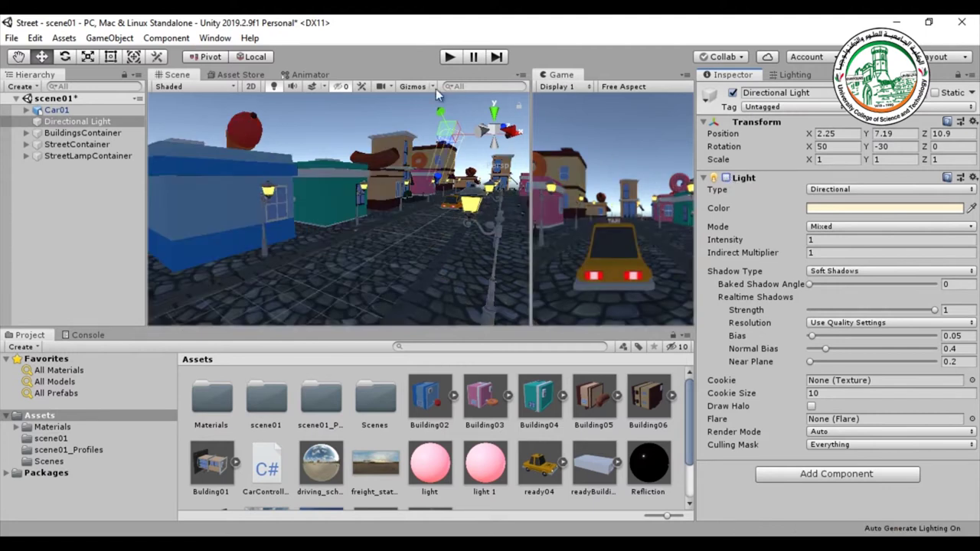
pyautogui.click(727, 177)
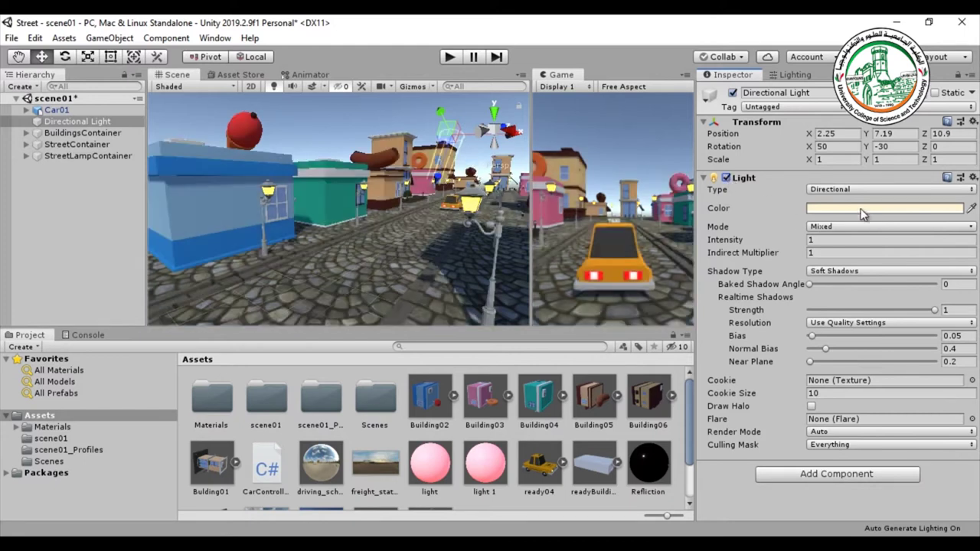
pyautogui.click(863, 214)
# - Tint the Directional Light pale yellow (FAFF9C) after trying dark, red and pink shades
pyautogui.moveTo(106, 125); pyautogui.dragTo(75, 177)
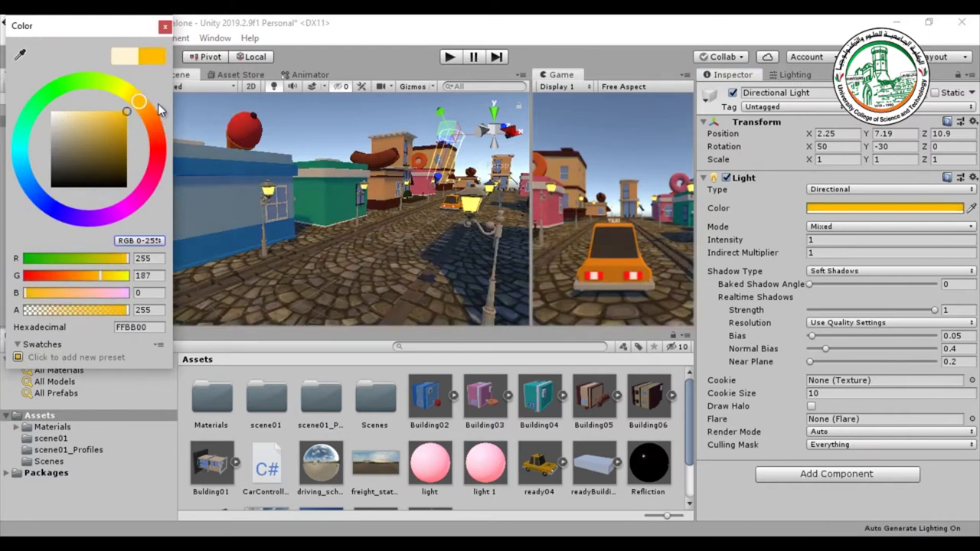
pyautogui.click(115, 113)
pyautogui.moveTo(151, 127); pyautogui.dragTo(157, 147)
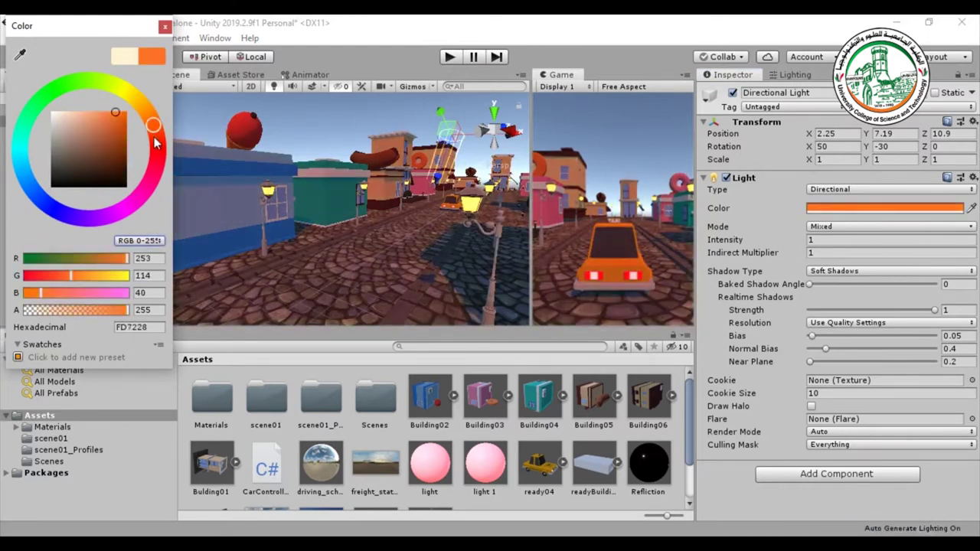
pyautogui.moveTo(111, 124); pyautogui.dragTo(84, 111)
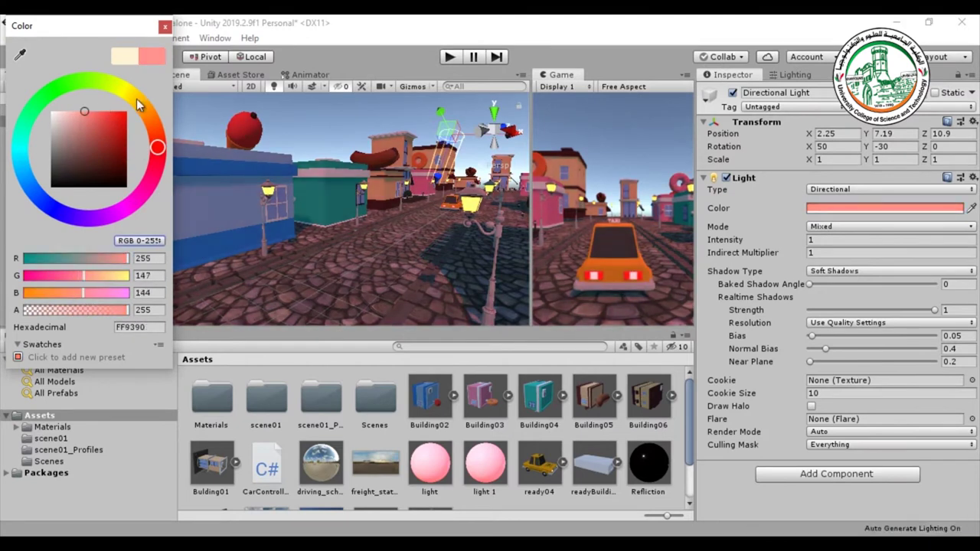
pyautogui.click(121, 87)
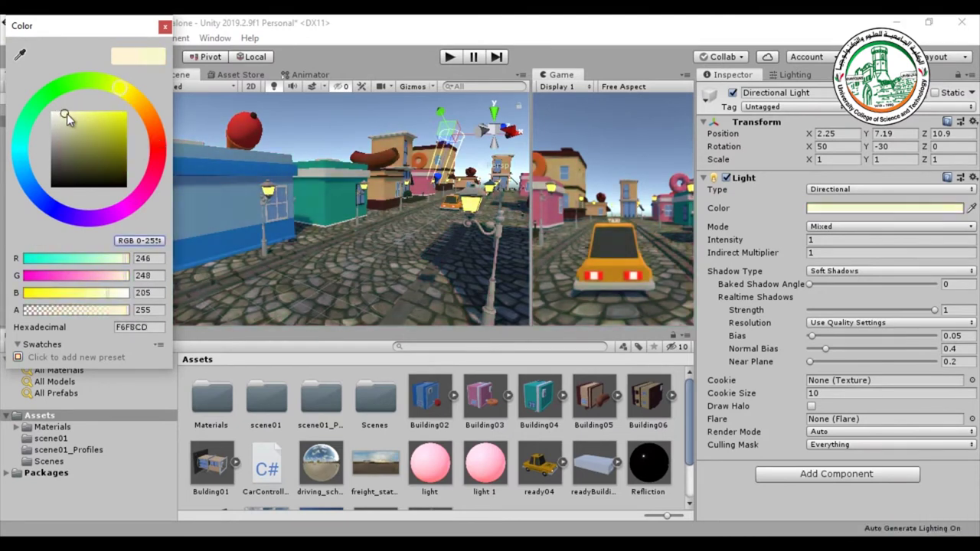
pyautogui.click(82, 109)
pyautogui.click(165, 27)
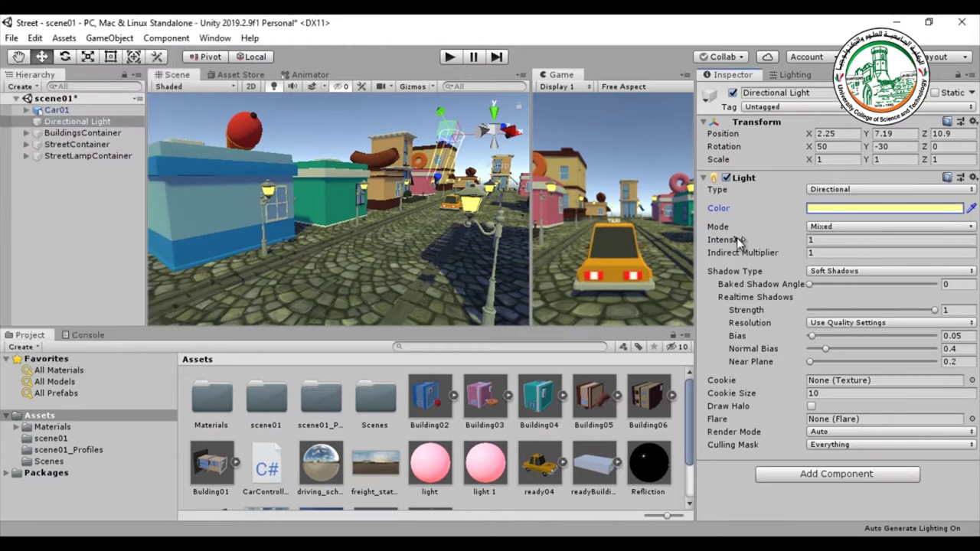
pyautogui.moveTo(729, 240)
pyautogui.mouseDown()
pyautogui.moveTo(744, 238)
pyautogui.moveTo(723, 249)
pyautogui.mouseUp()
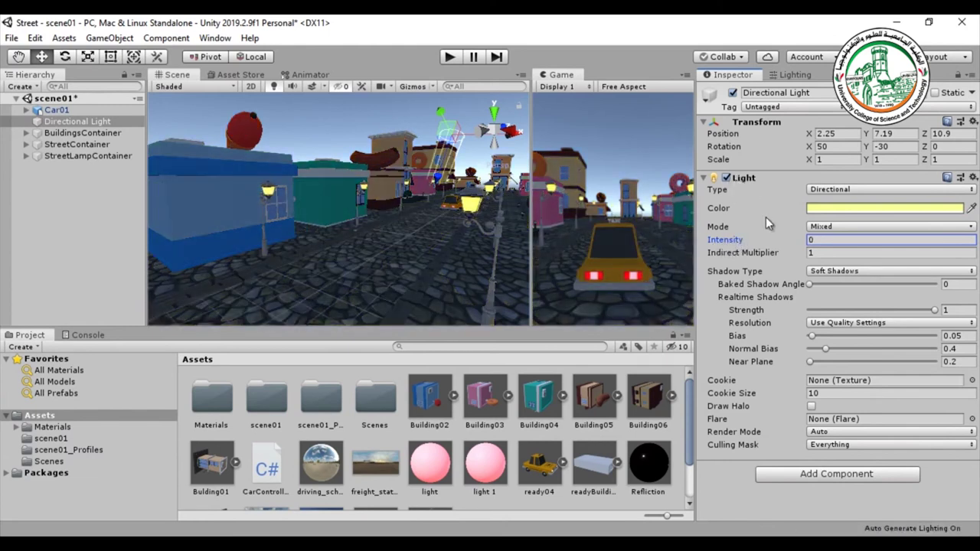
pyautogui.write('1')
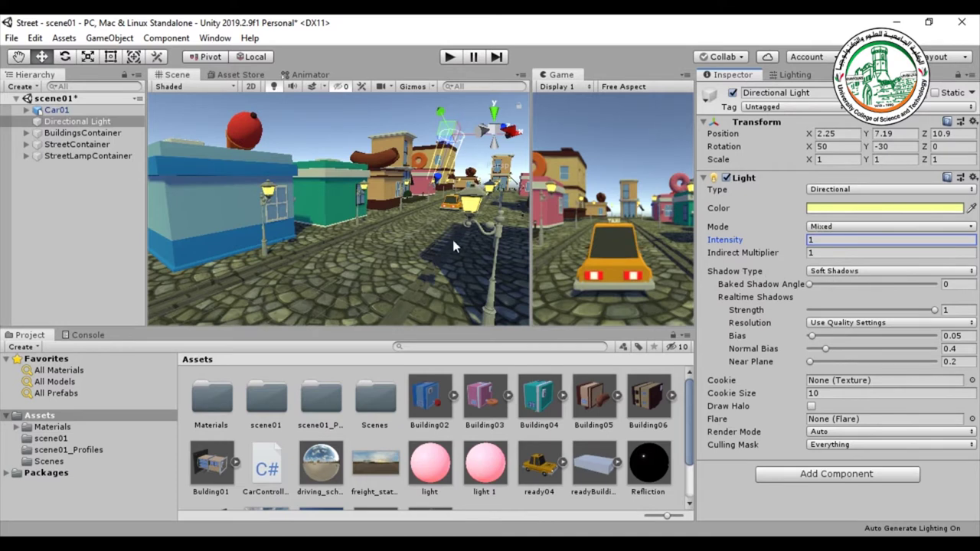
pyautogui.moveTo(465, 246)
pyautogui.mouseDown(button='right')
pyautogui.moveTo(483, 271)
pyautogui.moveTo(420, 236)
pyautogui.mouseUp(button='right')
# - Try the Directional Light with no shadows, then Hard Shadows, then Soft Shadows
pyautogui.click(872, 271)
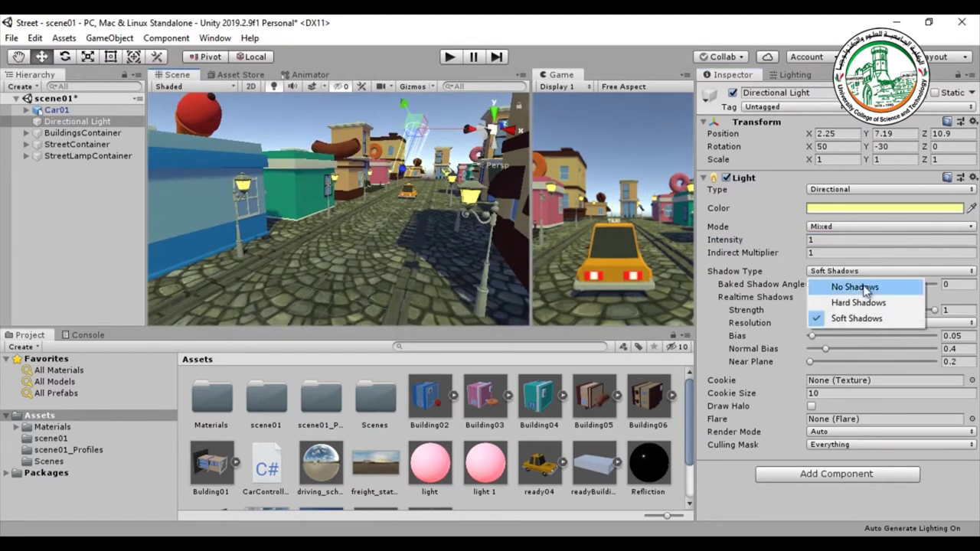
pyautogui.click(866, 285)
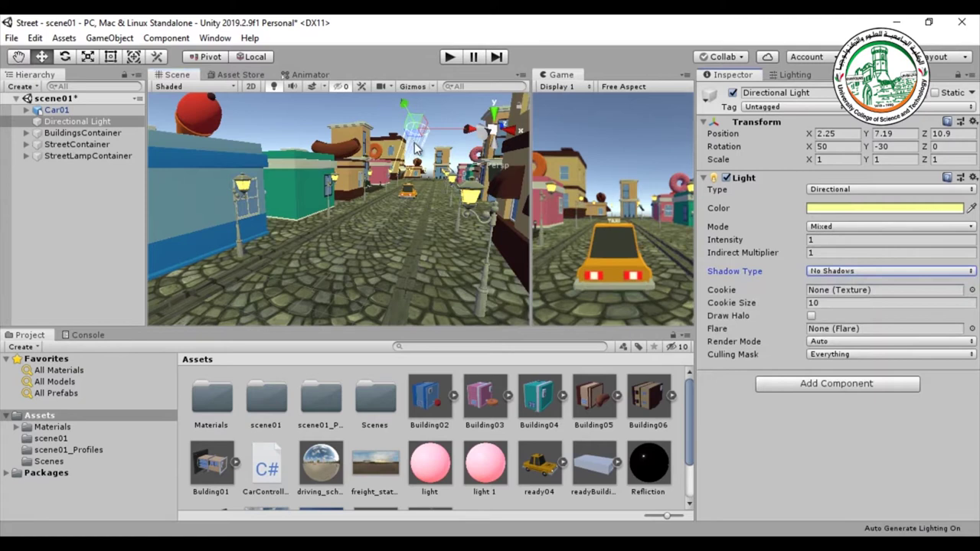
pyautogui.click(922, 272)
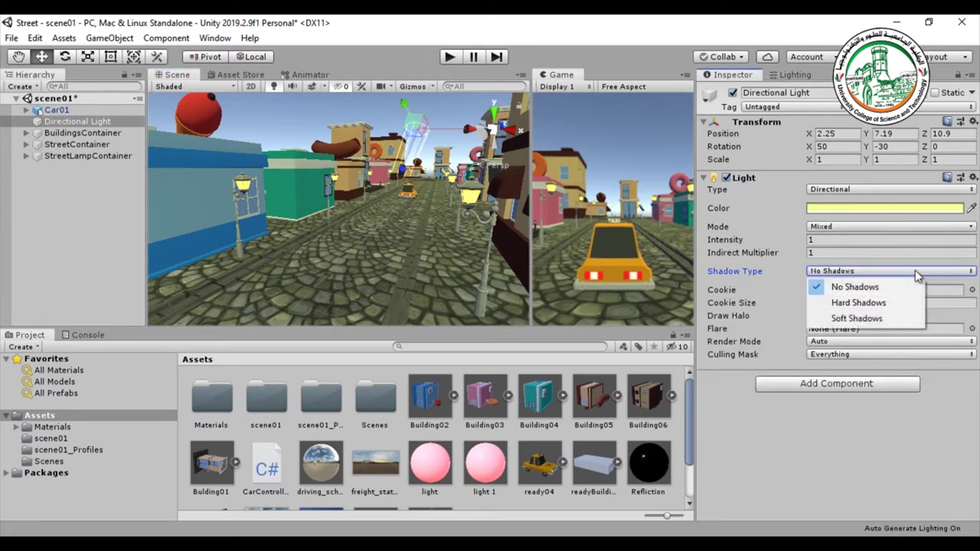
pyautogui.click(858, 304)
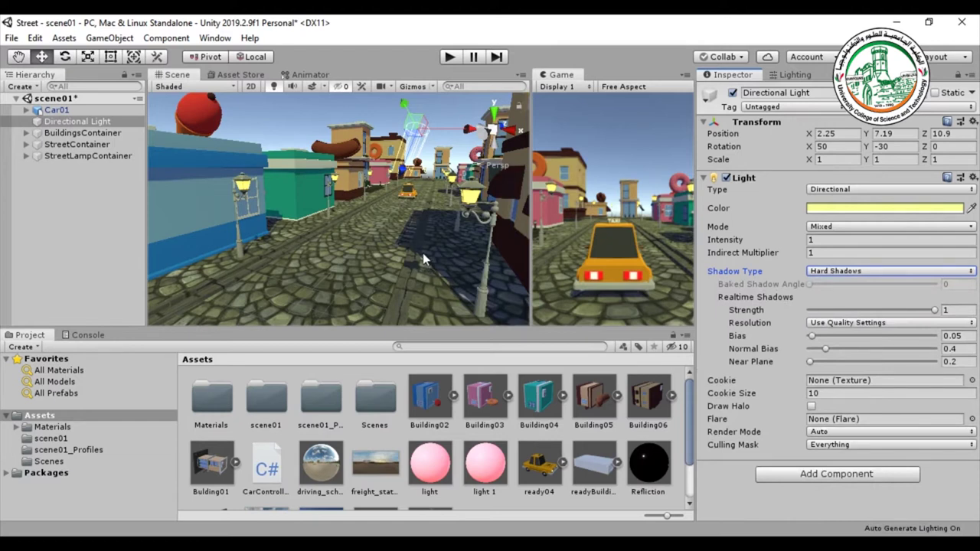
pyautogui.click(882, 274)
pyautogui.click(863, 318)
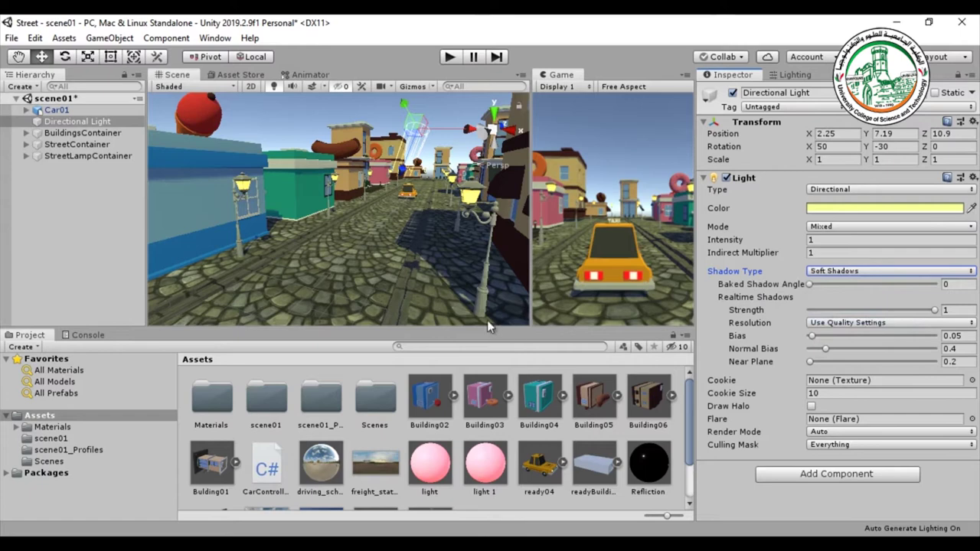
# - Compare Hard Shadows against Soft Shadows once more, keeping Soft Shadows
pyautogui.scroll(5, 436, 270)
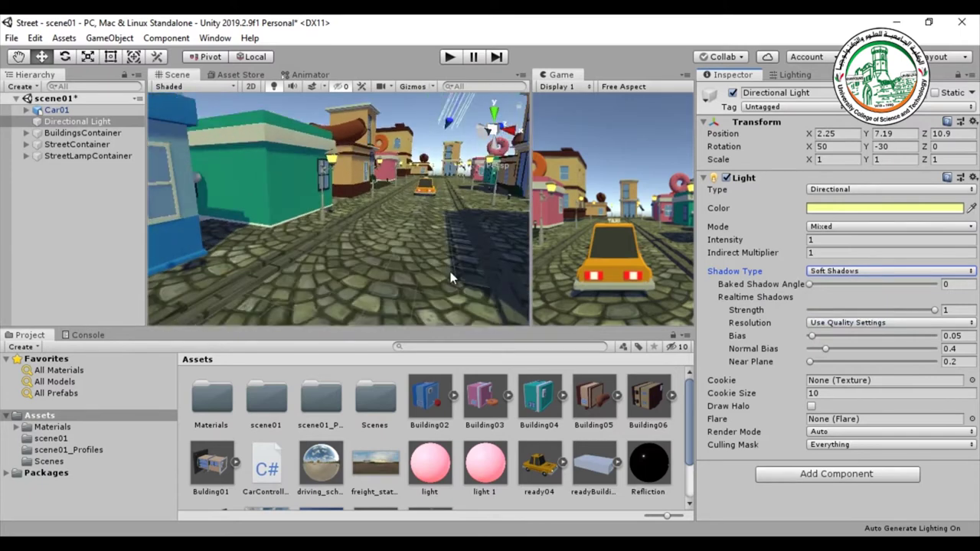
pyautogui.scroll(2, 463, 279)
pyautogui.scroll(2, 429, 250)
pyautogui.scroll(2, 430, 249)
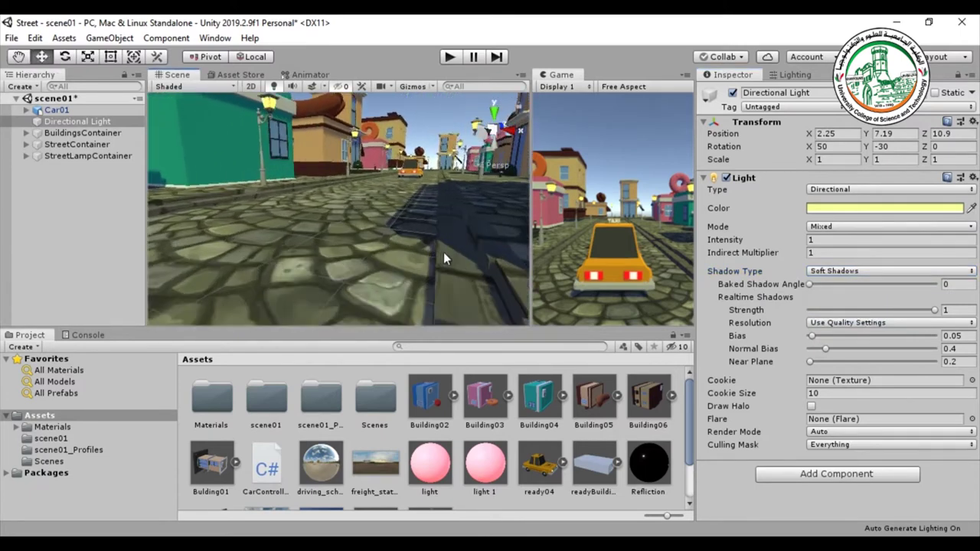
pyautogui.scroll(2, 403, 253)
pyautogui.scroll(-1, 404, 255)
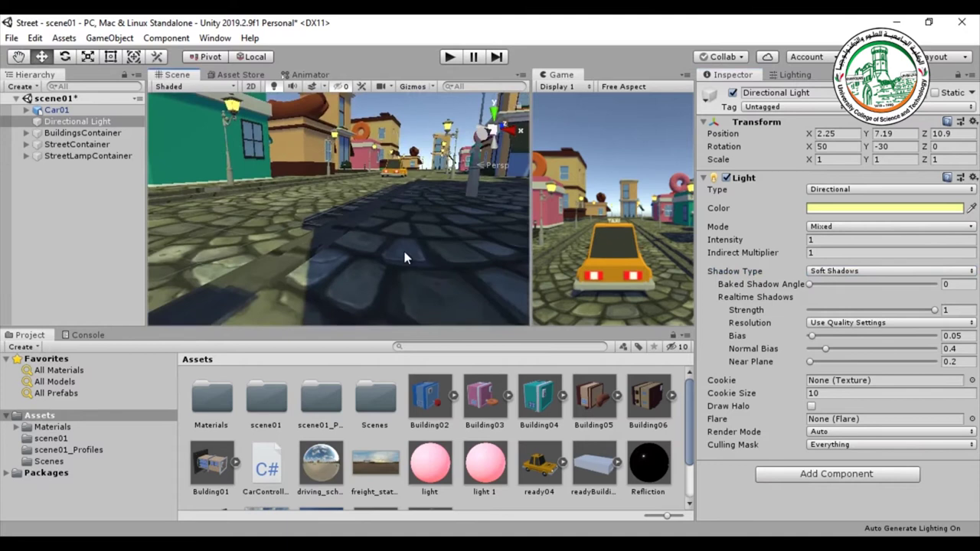
pyautogui.click(895, 272)
pyautogui.click(876, 301)
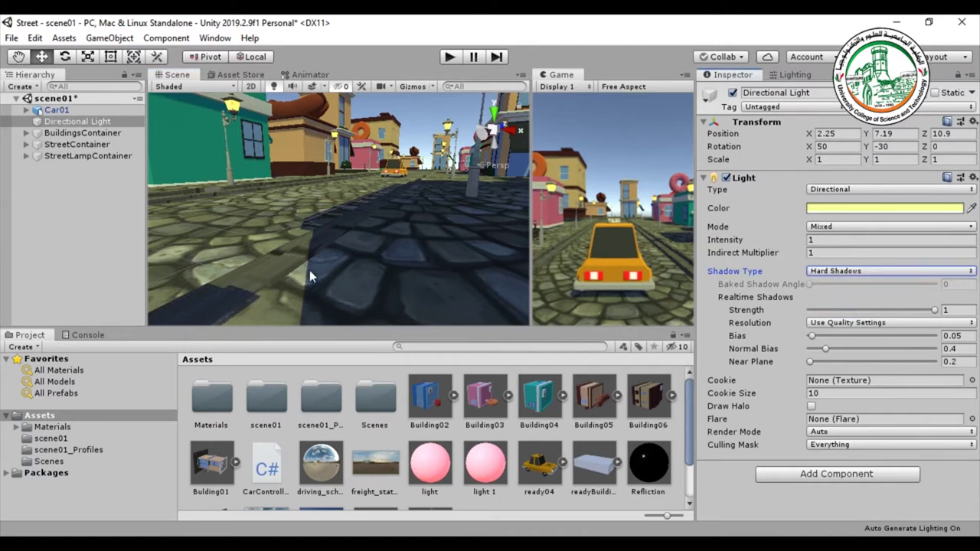
pyautogui.click(831, 271)
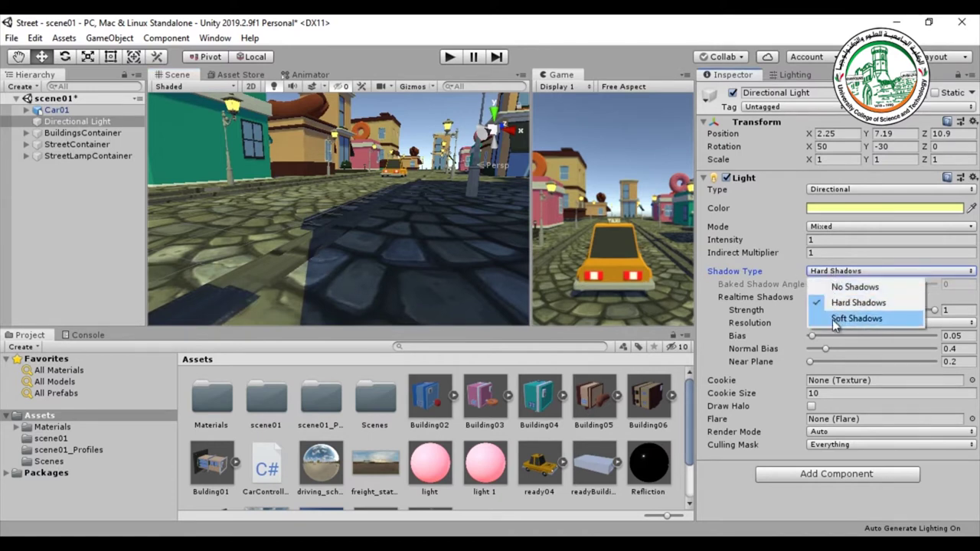
pyautogui.click(842, 317)
# - Fly the Scene view toward the lamp post and along the street
pyautogui.moveTo(315, 285)
pyautogui.mouseDown(button='right')
pyautogui.moveTo(304, 276)
pyautogui.moveTo(388, 257)
pyautogui.mouseUp(button='right')
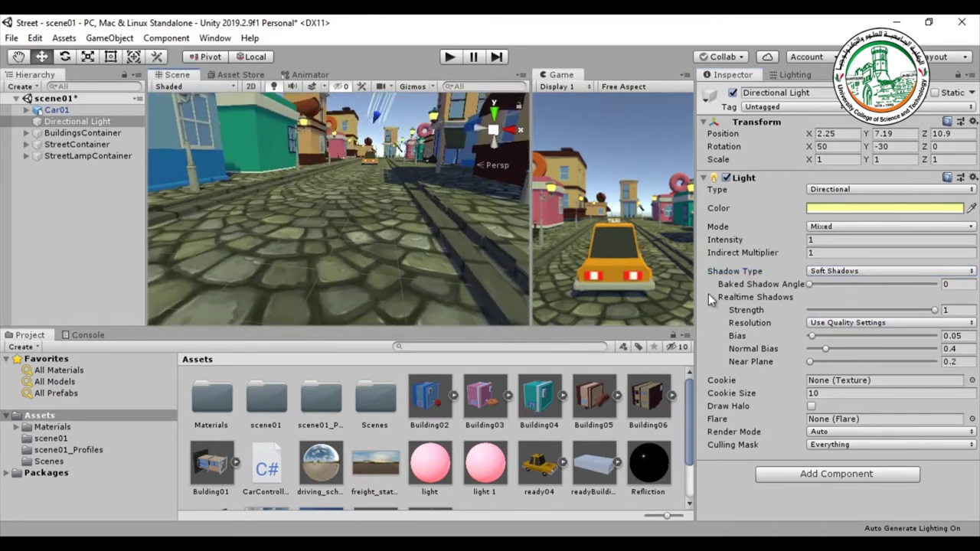
pyautogui.scroll(-10, 355, 221)
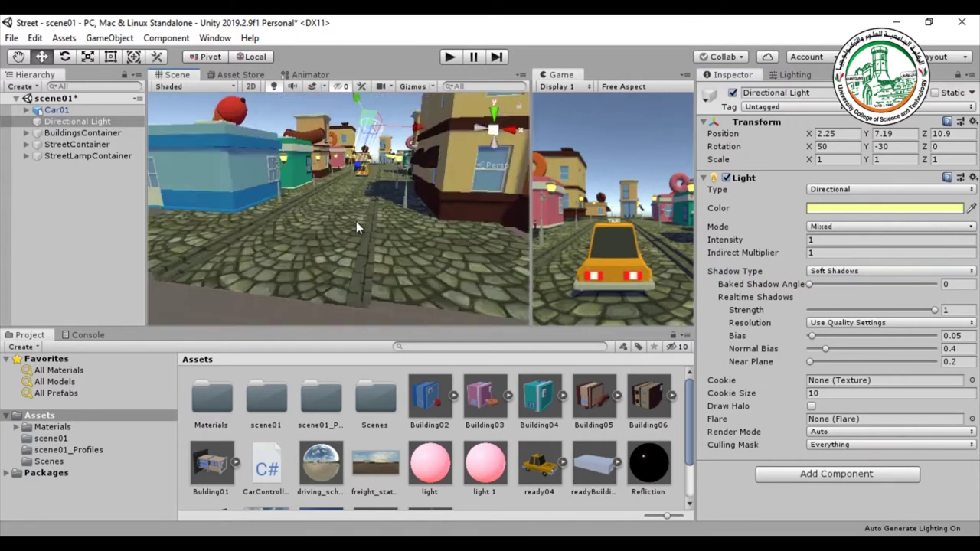
pyautogui.moveTo(355, 242); pyautogui.dragTo(346, 264, button='right')
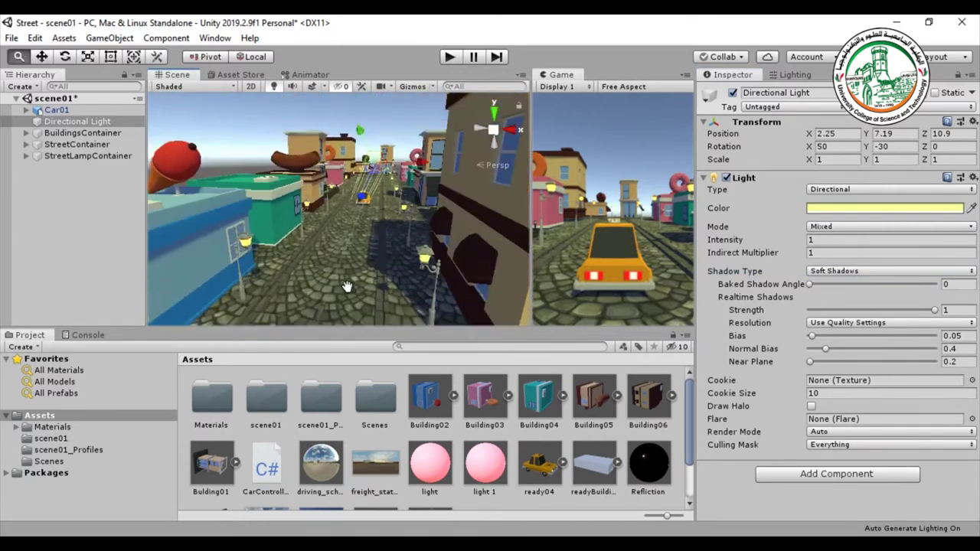
pyautogui.moveTo(345, 263); pyautogui.dragTo(375, 238, button='right')
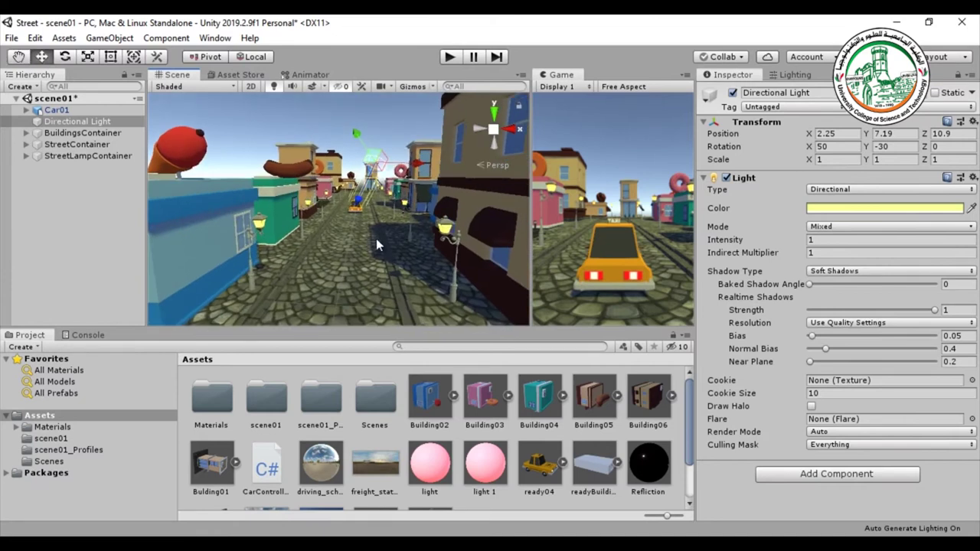
pyautogui.rightClick(55, 194)
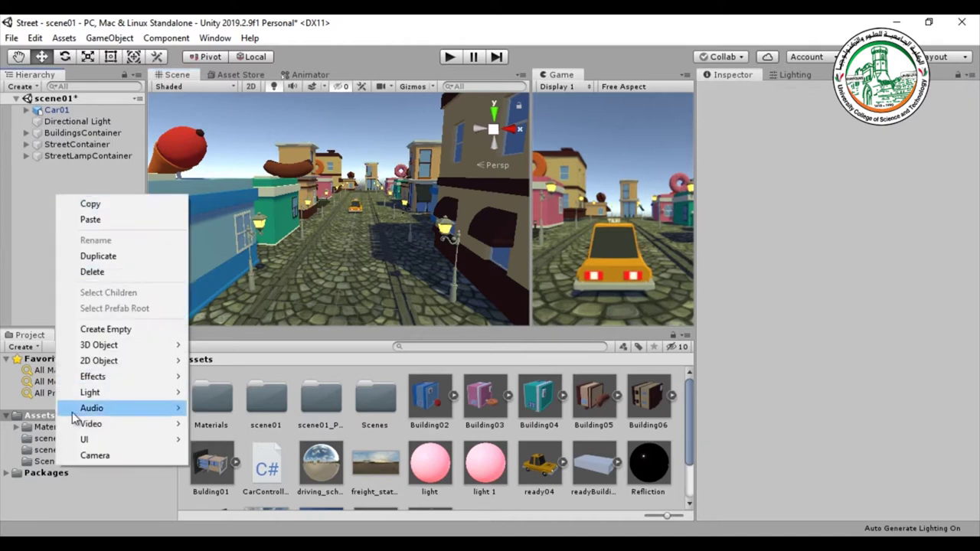
pyautogui.rightClick(43, 186)
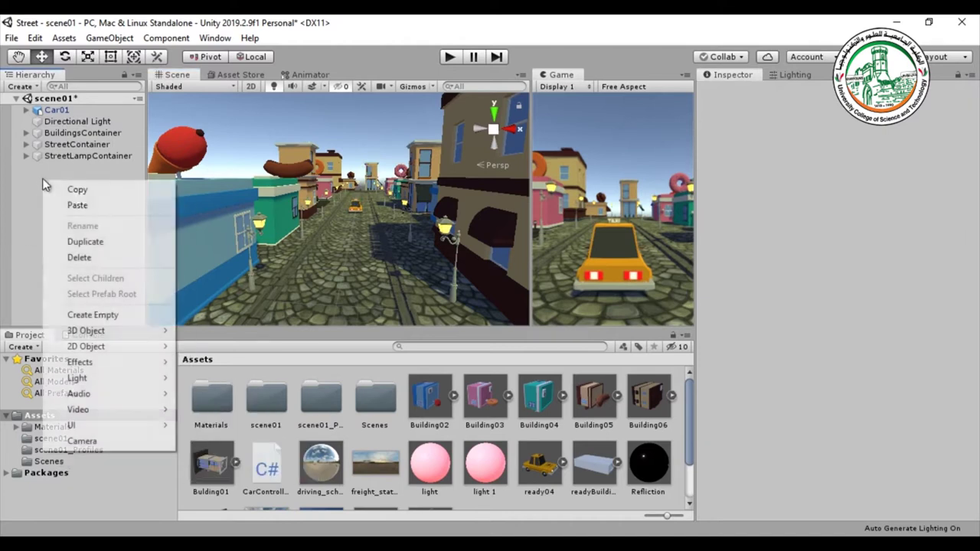
pyautogui.moveTo(69, 379)
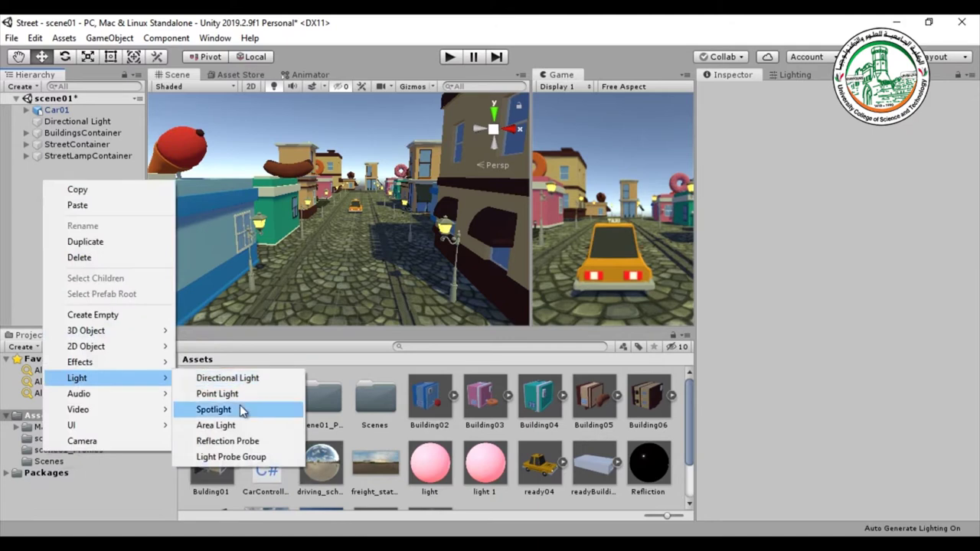
pyautogui.click(238, 29)
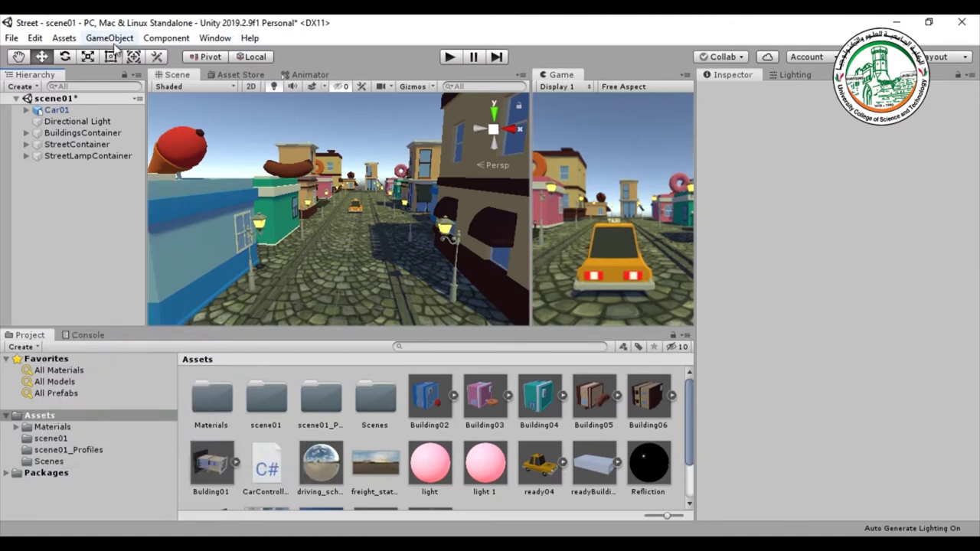
pyautogui.click(111, 40)
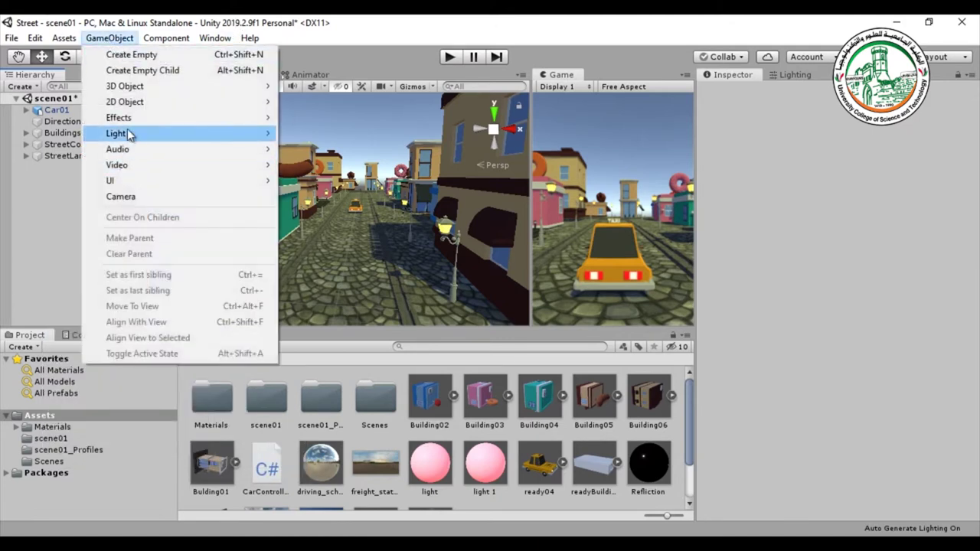
pyautogui.moveTo(147, 134)
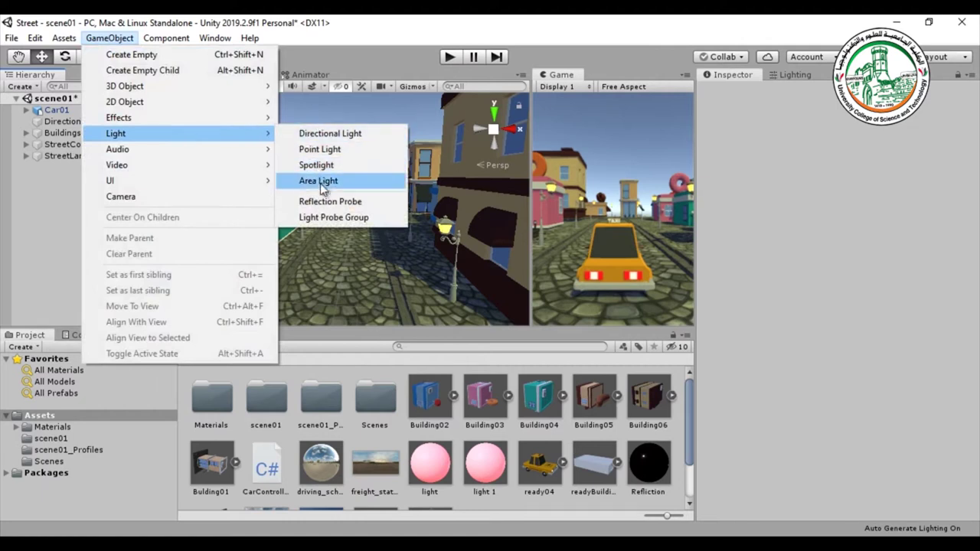
pyautogui.click(404, 30)
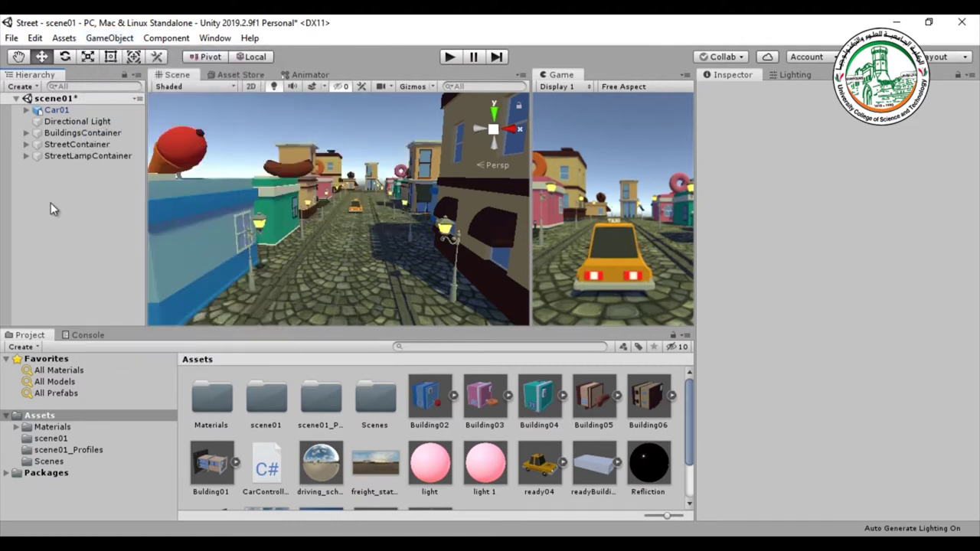
pyautogui.rightClick(87, 181)
pyautogui.moveTo(153, 383)
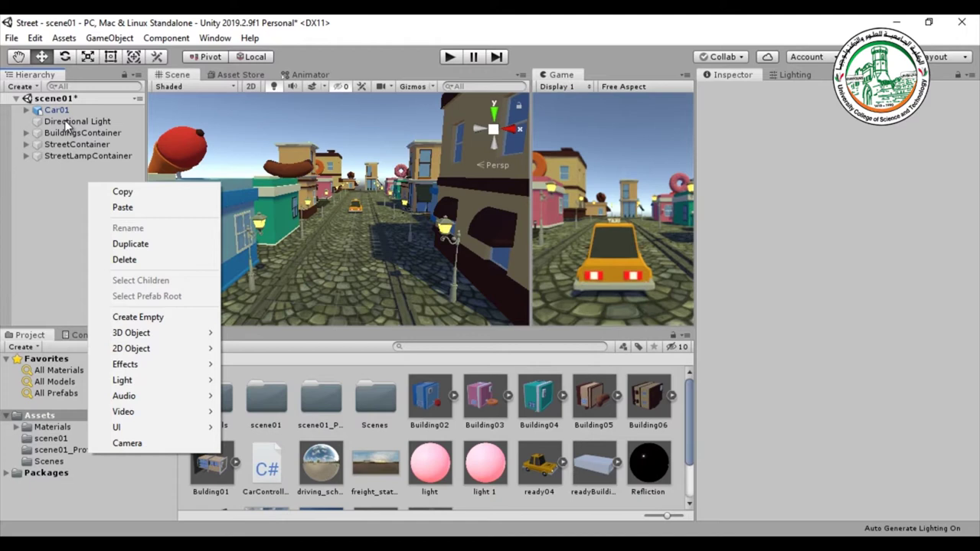
# - Move the Directional Light up and left to 0.91, 9.44, 13.23
pyautogui.click(226, 84)
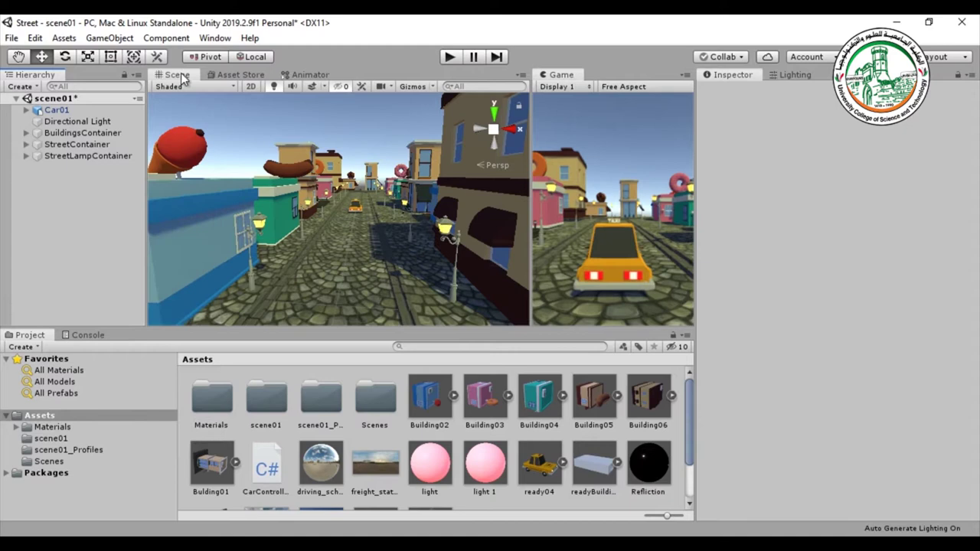
pyautogui.scroll(-5, 317, 232)
pyautogui.scroll(3, 318, 233)
pyautogui.click(67, 122)
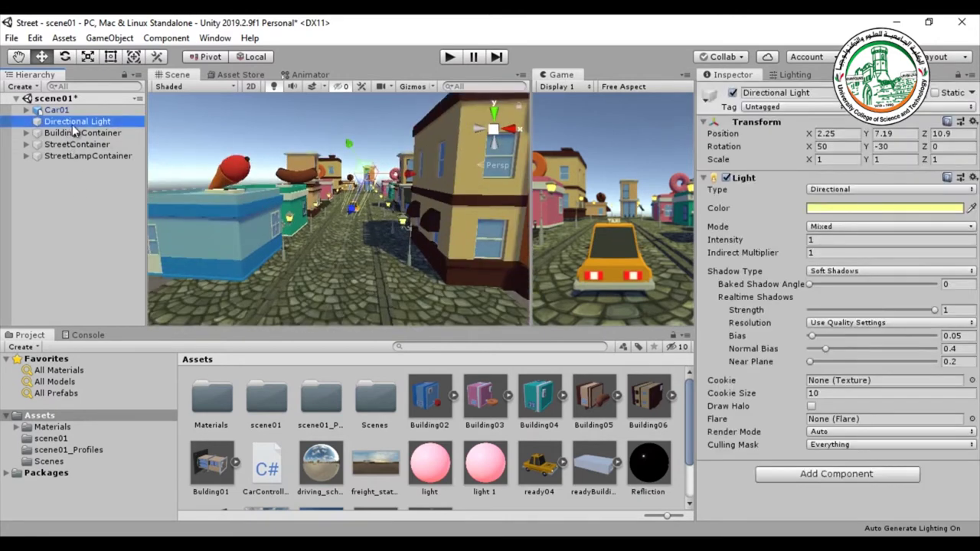
pyautogui.keyDown('alt'); pyautogui.moveTo(375, 227); pyautogui.dragTo(369, 234); pyautogui.keyUp('alt')
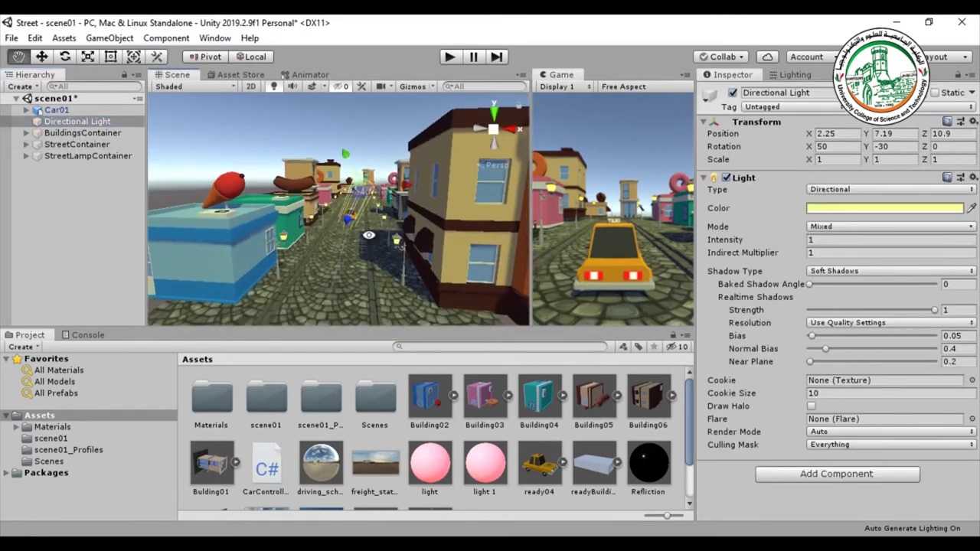
pyautogui.press('w')
pyautogui.moveTo(326, 197)
pyautogui.mouseDown()
pyautogui.moveTo(305, 141)
pyautogui.moveTo(307, 151)
pyautogui.mouseUp()
# - Rotate the Directional Light to 50, -30, -31.963 so the street brightens
pyautogui.click(65, 57)
pyautogui.moveTo(346, 207)
pyautogui.mouseDown()
pyautogui.moveTo(339, 219)
pyautogui.moveTo(362, 234)
pyautogui.moveTo(273, 217)
pyautogui.moveTo(368, 146)
pyautogui.moveTo(325, 264)
pyautogui.moveTo(323, 302)
pyautogui.mouseUp()
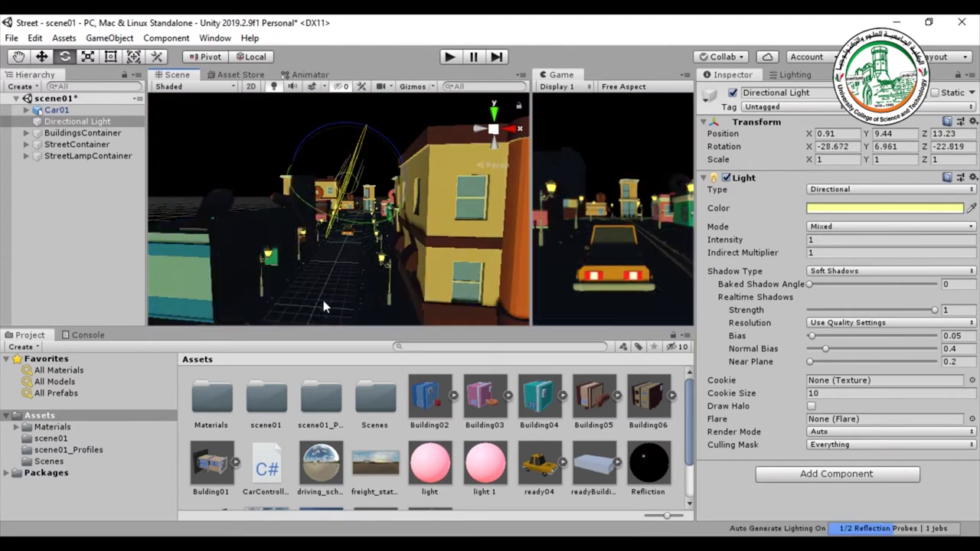
pyautogui.moveTo(322, 296); pyautogui.dragTo(328, 143)
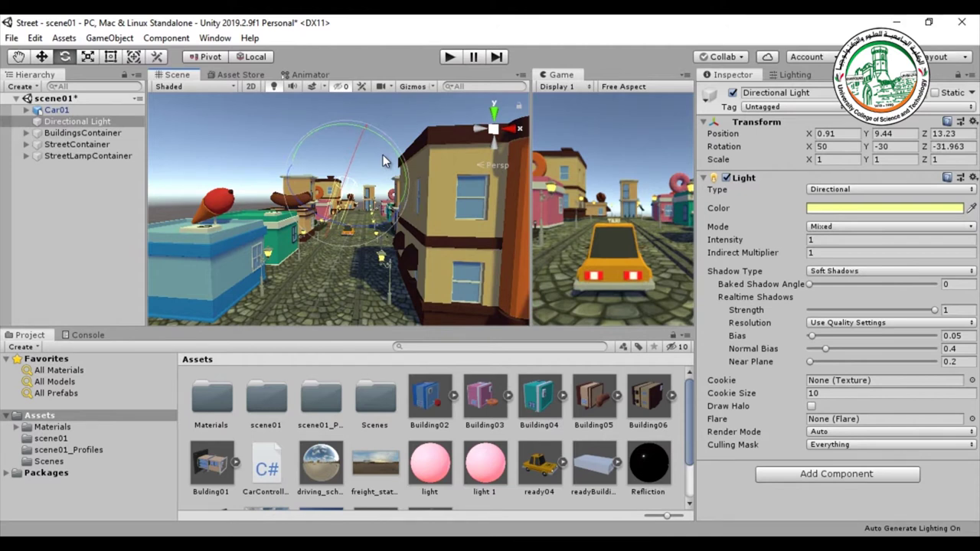
# - Add a Point Light (range 10, intensity 1) via the Hierarchy's Light menu, redoing it after an undo
pyautogui.click(78, 119)
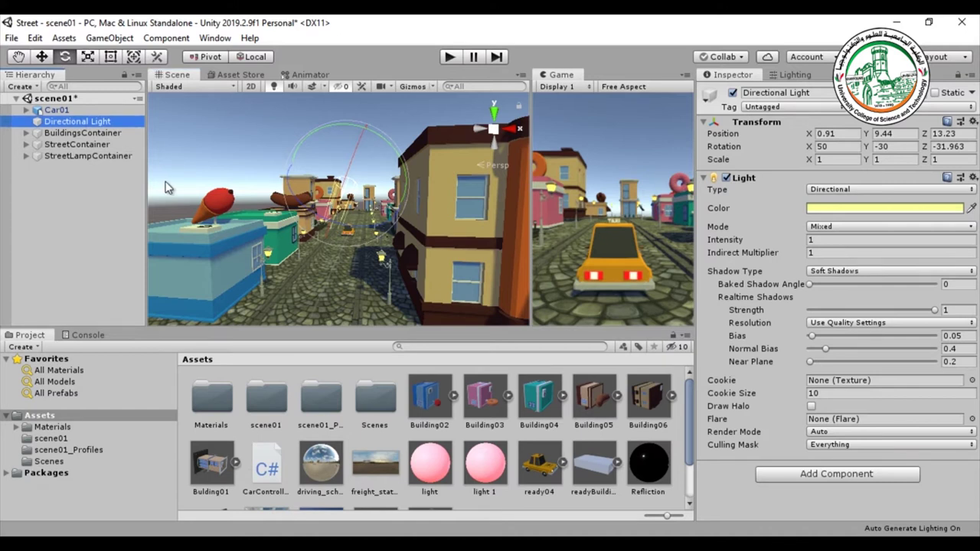
pyautogui.rightClick(76, 205)
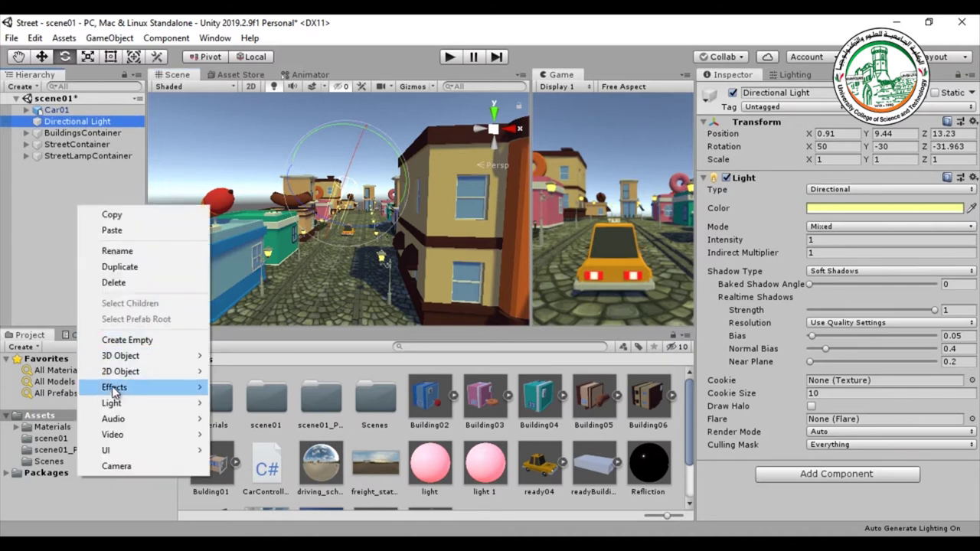
pyautogui.moveTo(115, 404)
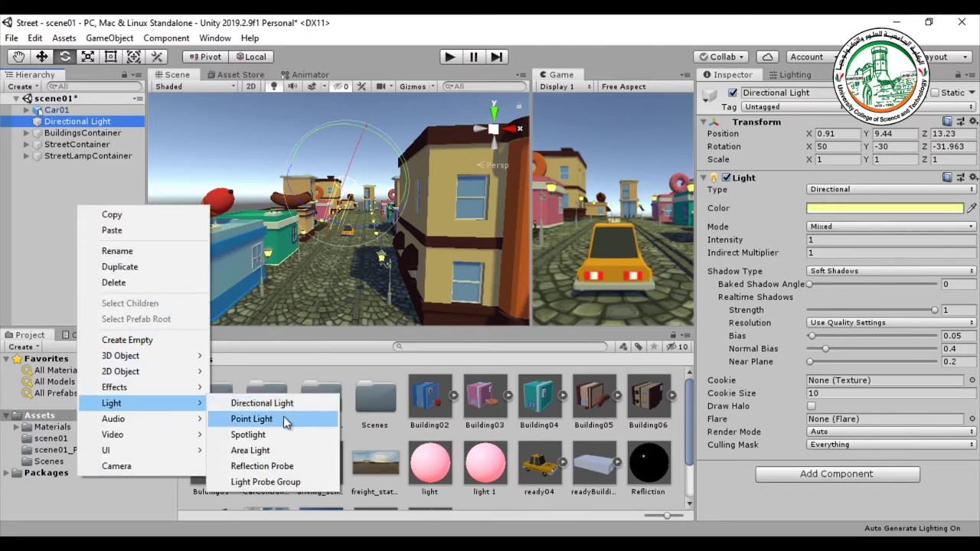
pyautogui.click(285, 422)
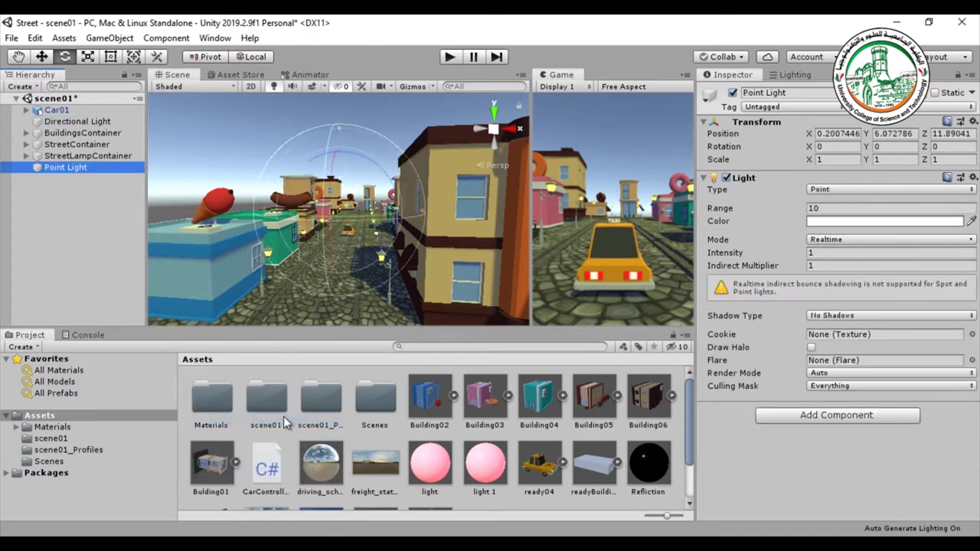
pyautogui.hotkey('ctrl', 'z')
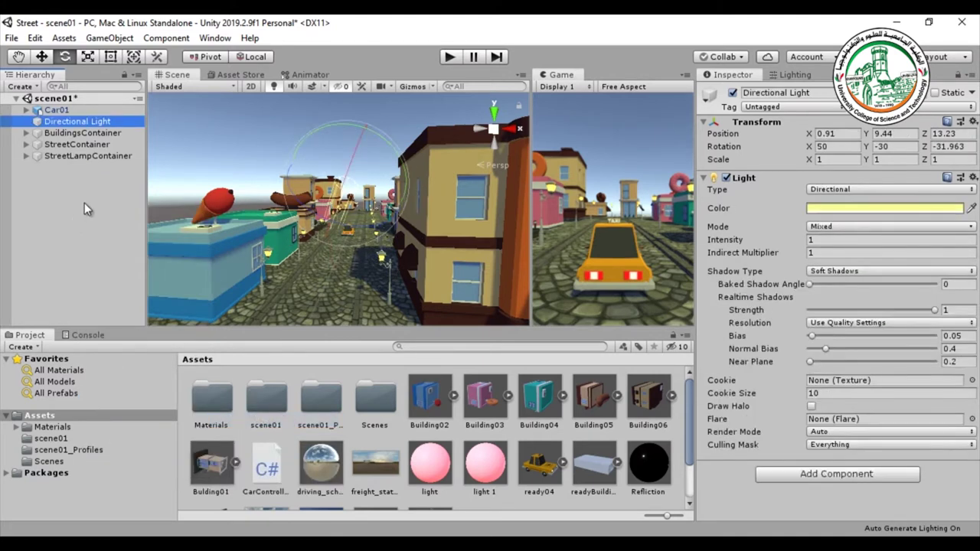
pyautogui.rightClick(85, 203)
pyautogui.moveTo(131, 404)
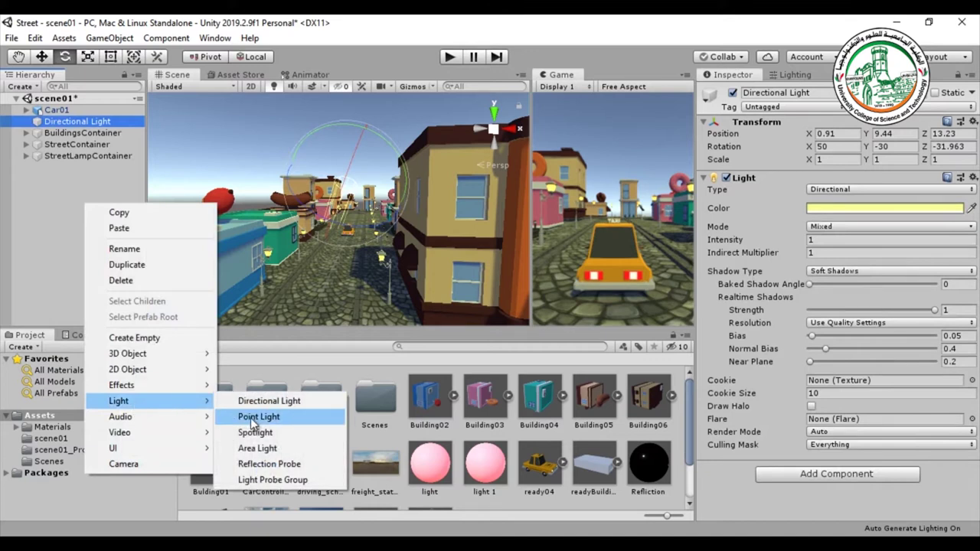
pyautogui.click(253, 420)
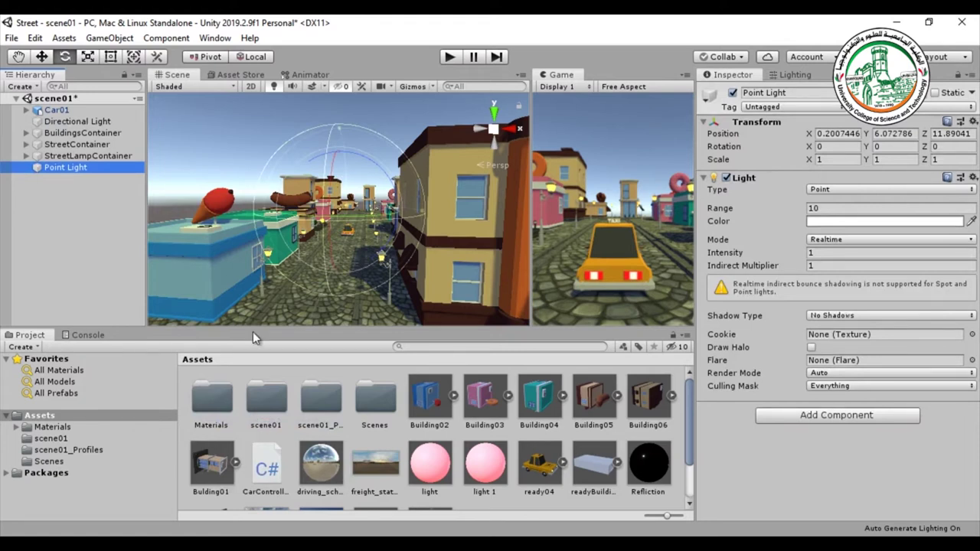
# - Slide the Point Light along X and to Z 4.34 using the top view
pyautogui.press('w')
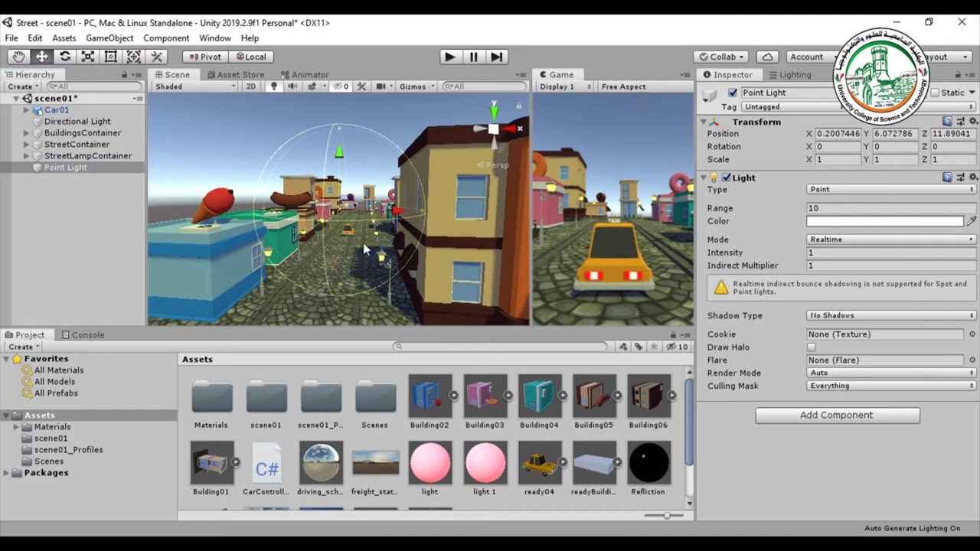
pyautogui.moveTo(364, 249); pyautogui.dragTo(324, 224, button='right')
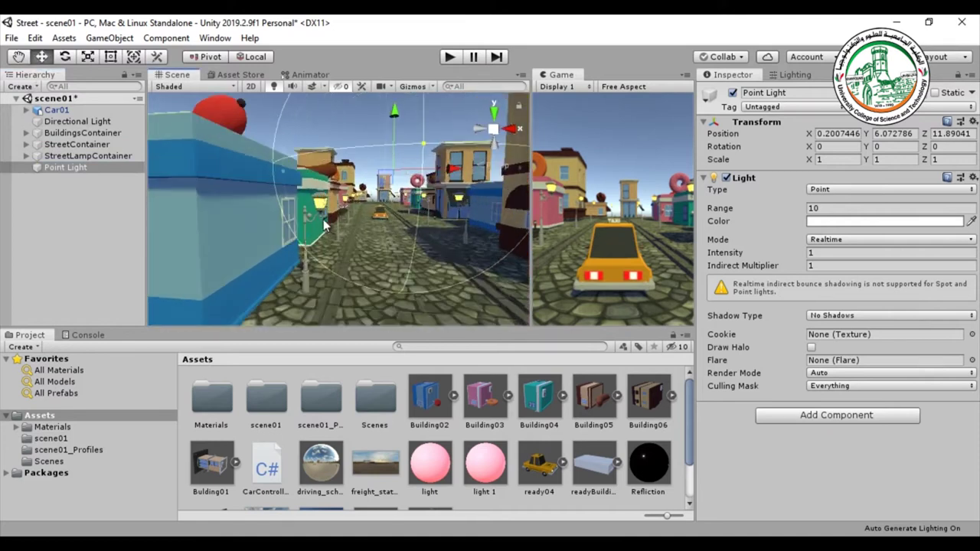
pyautogui.moveTo(453, 170); pyautogui.dragTo(352, 175)
pyautogui.click(494, 116)
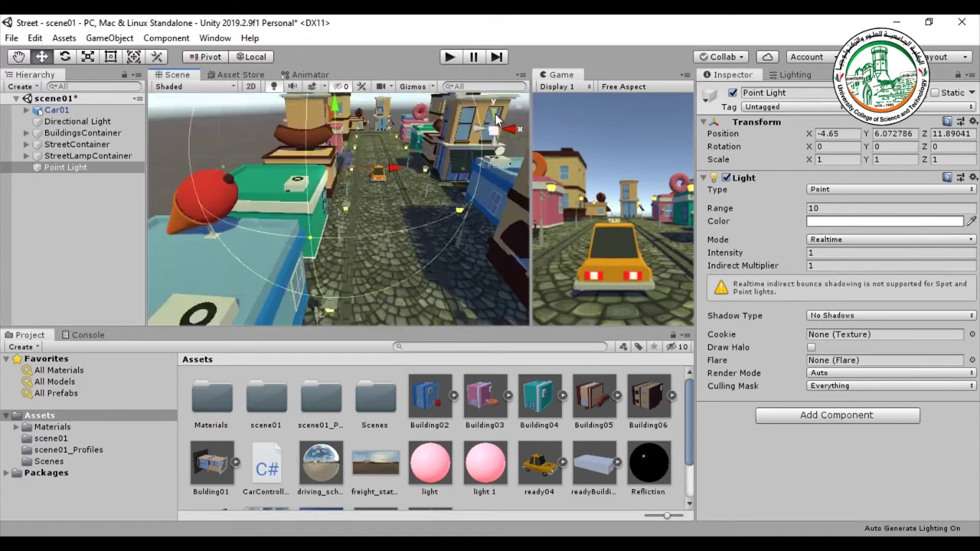
pyautogui.moveTo(403, 207); pyautogui.dragTo(389, 187, button='middle')
pyautogui.scroll(-1, 390, 186)
pyautogui.moveTo(350, 113)
pyautogui.mouseDown()
pyautogui.moveTo(368, 212)
pyautogui.moveTo(337, 252)
pyautogui.mouseUp()
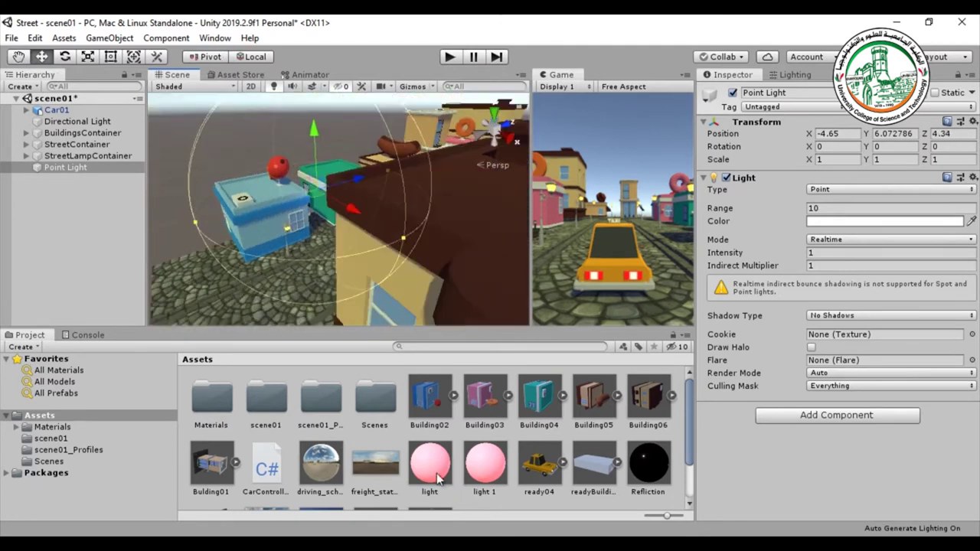
# - From the side view, place the Point Light at Z 2.45, height 4.1, and cut range to 1.3
pyautogui.click(518, 146)
pyautogui.moveTo(367, 178); pyautogui.dragTo(348, 179)
pyautogui.moveTo(293, 130)
pyautogui.mouseDown()
pyautogui.moveTo(293, 188)
pyautogui.moveTo(443, 340)
pyautogui.moveTo(461, 258)
pyautogui.mouseUp()
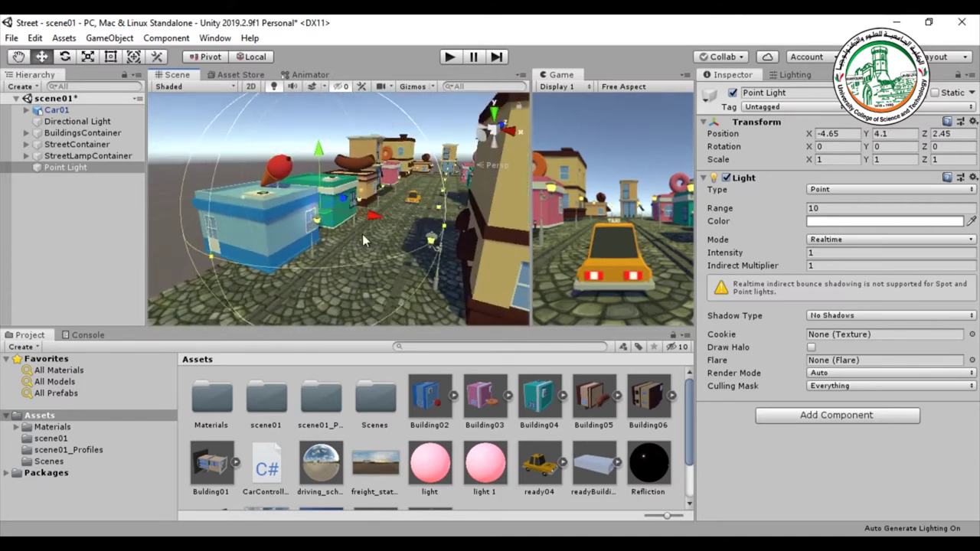
pyautogui.scroll(2, 362, 234)
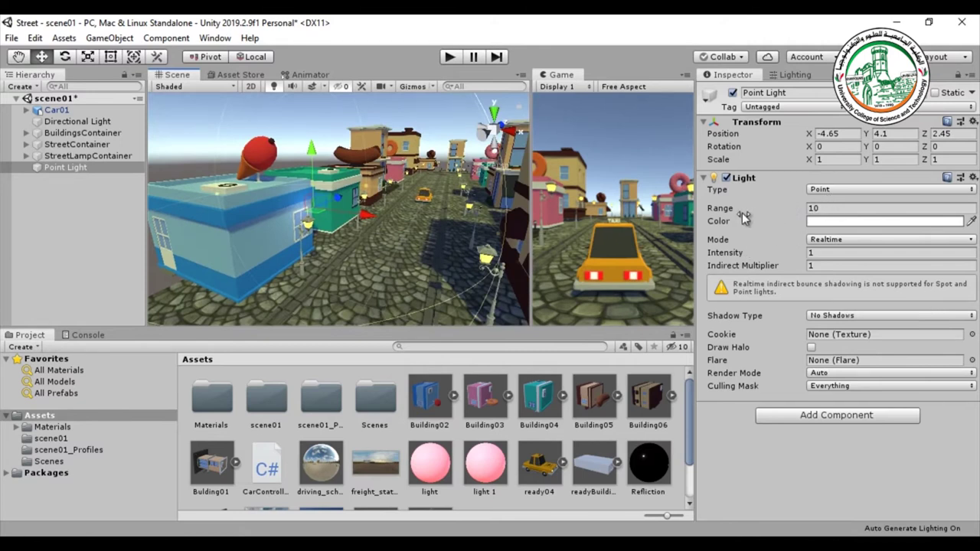
pyautogui.moveTo(721, 214)
pyautogui.mouseDown()
pyautogui.moveTo(521, 272)
pyautogui.moveTo(526, 264)
pyautogui.moveTo(355, 269)
pyautogui.mouseUp()
# - Slide the Point Light beside the street lamp to -3.89, 4.1, 0.69
pyautogui.scroll(8, 363, 267)
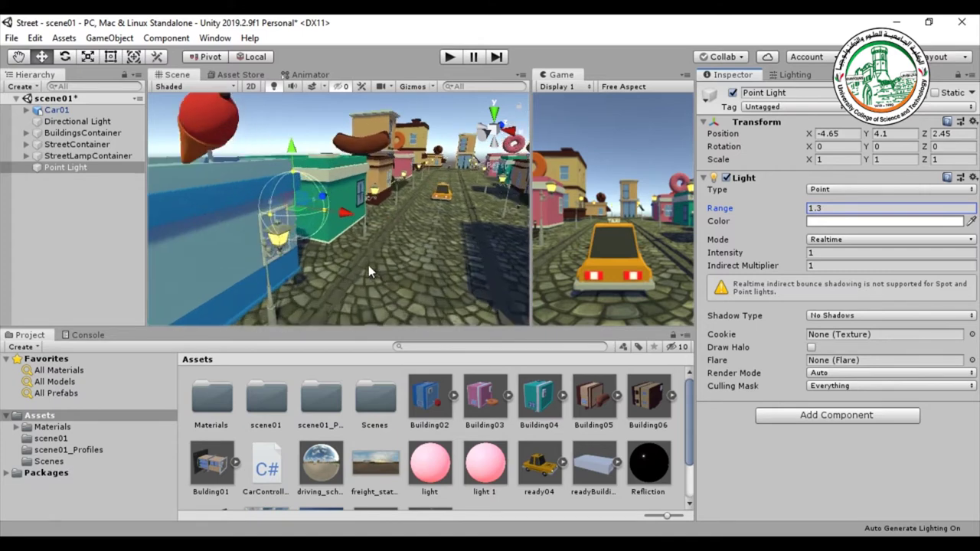
pyautogui.keyDown('alt'); pyautogui.moveTo(408, 254); pyautogui.dragTo(429, 229); pyautogui.keyUp('alt')
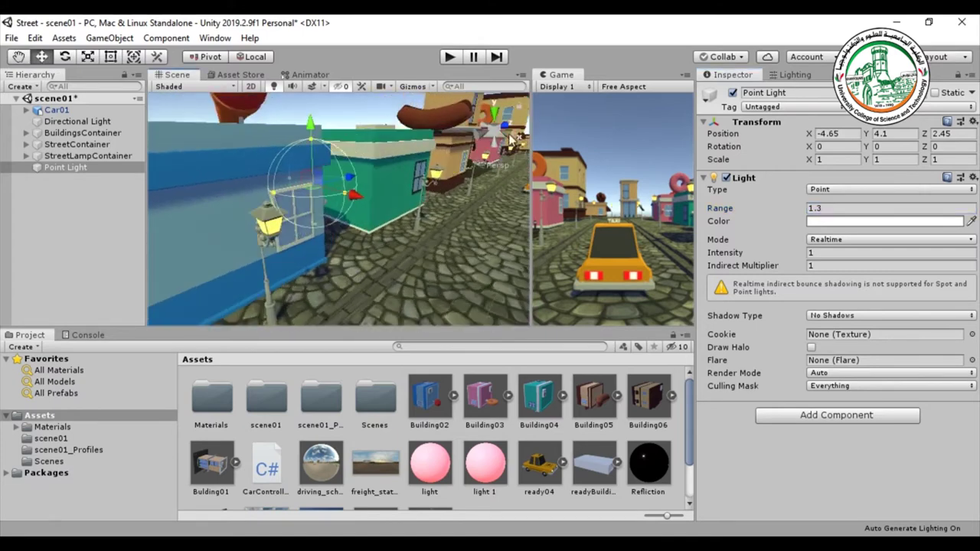
pyautogui.click(495, 116)
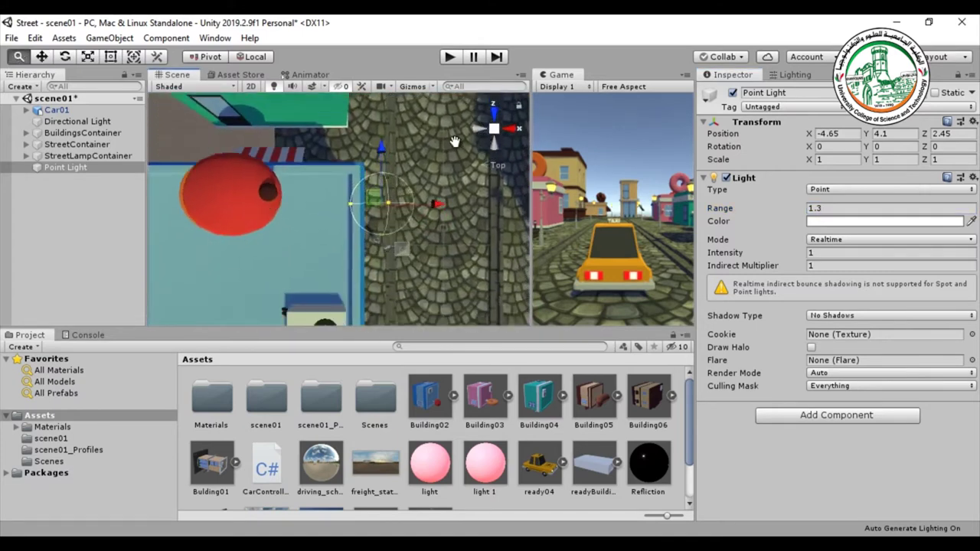
pyautogui.moveTo(371, 119); pyautogui.dragTo(375, 156)
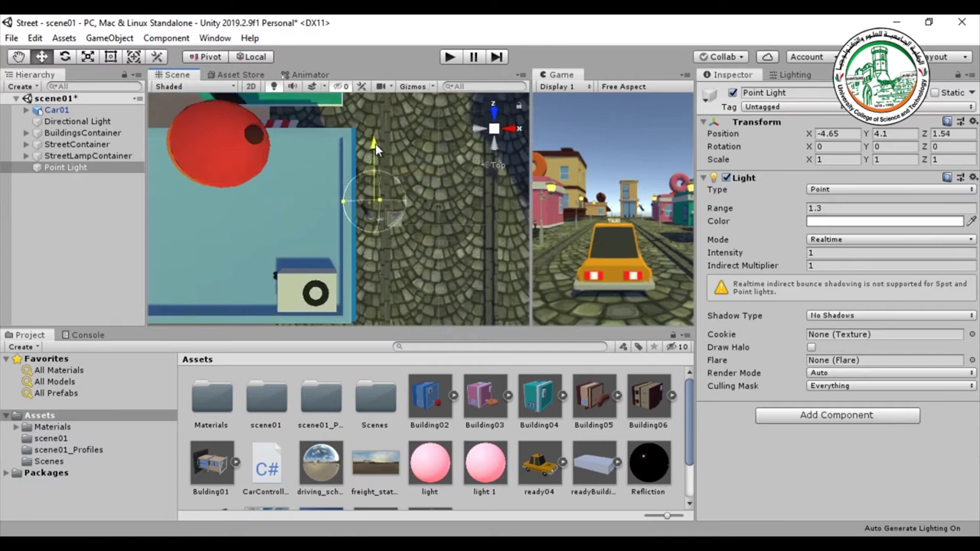
pyautogui.moveTo(424, 213)
pyautogui.mouseDown()
pyautogui.moveTo(437, 221)
pyautogui.moveTo(413, 252)
pyautogui.moveTo(429, 222)
pyautogui.mouseUp()
# - Set the Point Light's range to 1.96 and intensity to 7.51
pyautogui.moveTo(739, 208); pyautogui.dragTo(734, 216)
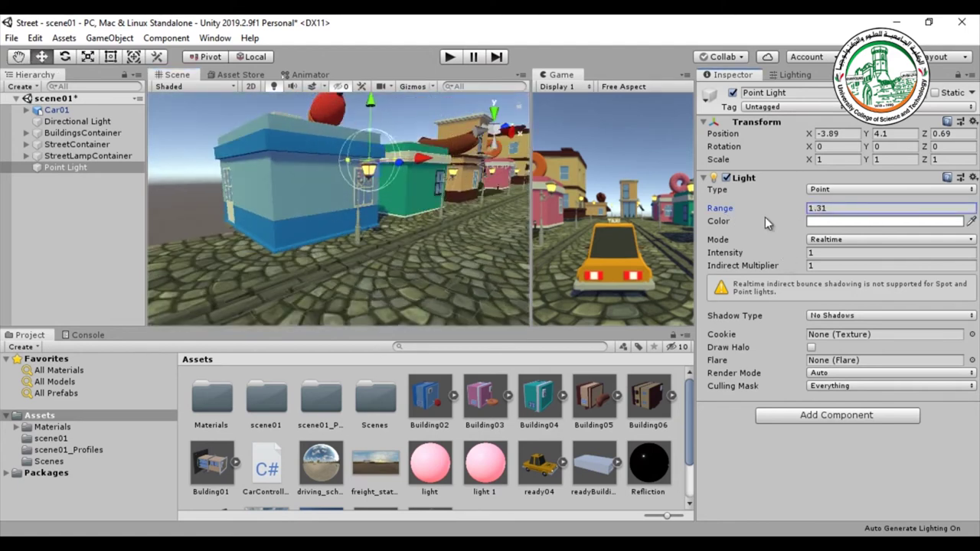
pyautogui.moveTo(727, 214); pyautogui.dragTo(737, 211)
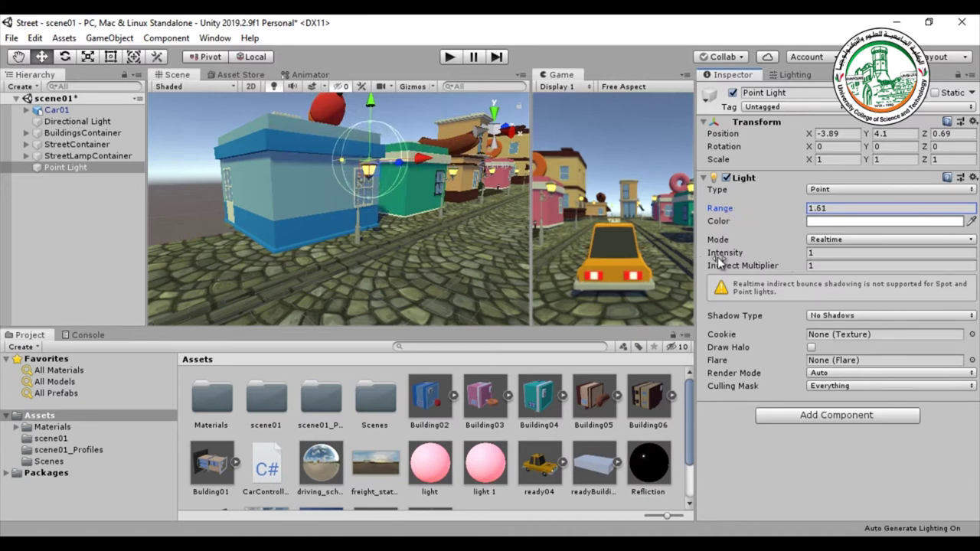
pyautogui.moveTo(720, 259); pyautogui.dragTo(926, 261)
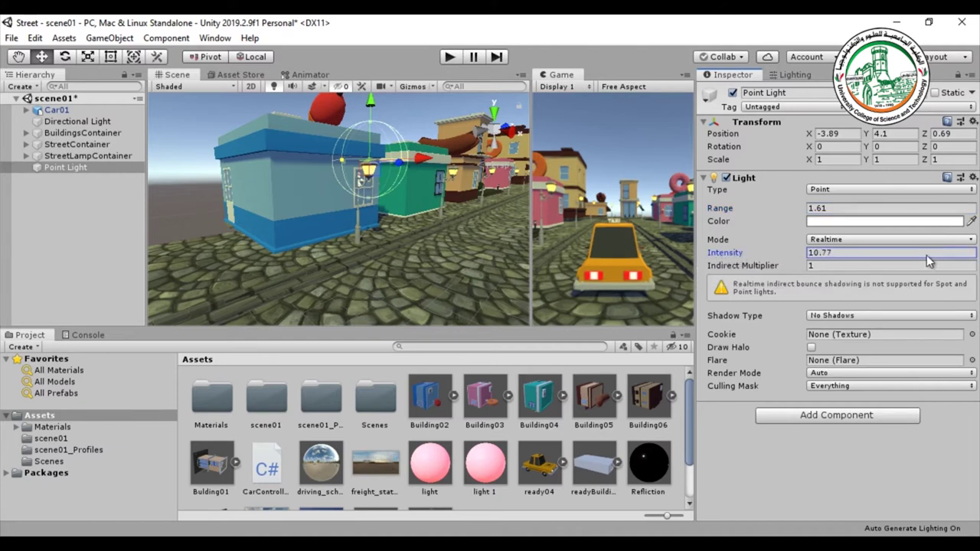
pyautogui.moveTo(730, 212); pyautogui.dragTo(736, 211)
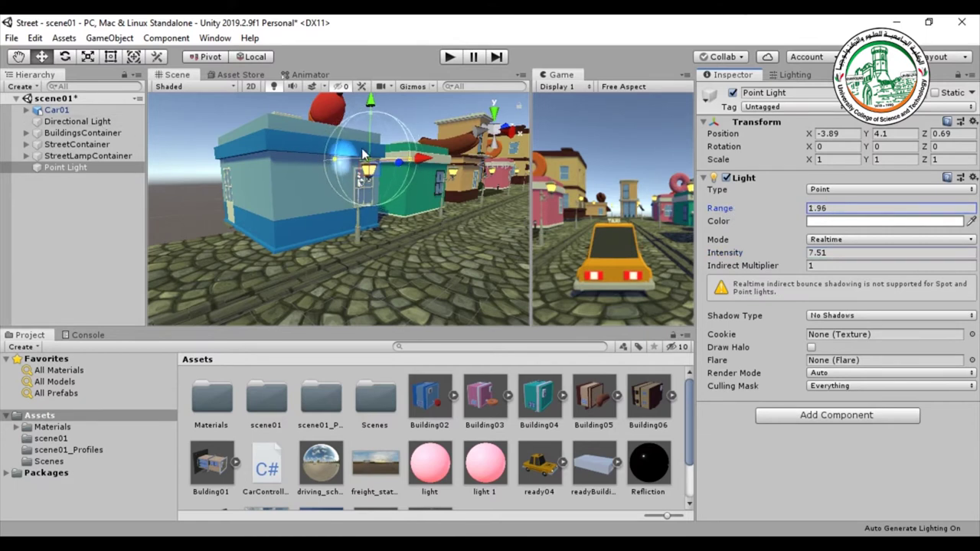
pyautogui.keyDown('alt'); pyautogui.moveTo(355, 241); pyautogui.dragTo(352, 163); pyautogui.keyUp('alt')
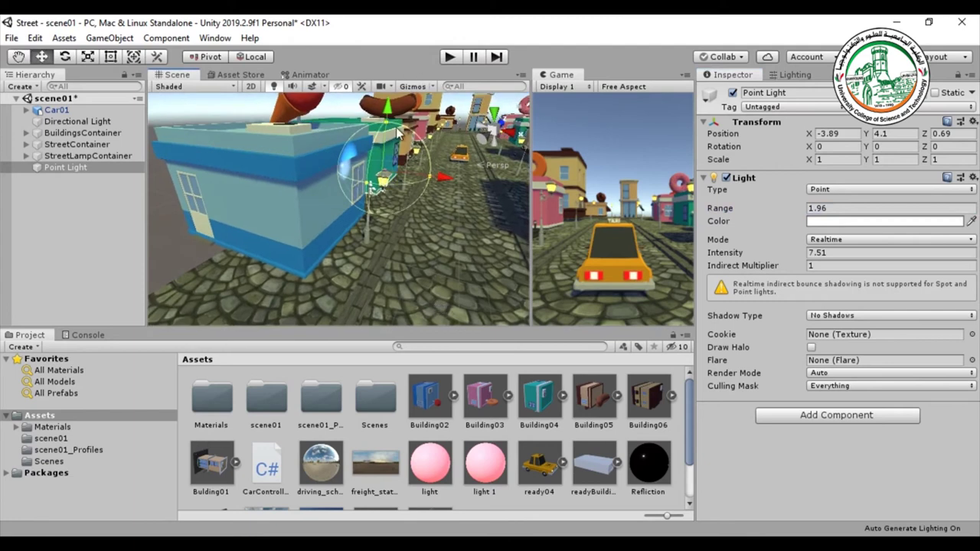
# - Lower the Point Light toward the lamp and zoom the view in close to it
pyautogui.moveTo(386, 112)
pyautogui.mouseDown()
pyautogui.moveTo(386, 170)
pyautogui.moveTo(385, 135)
pyautogui.mouseUp()
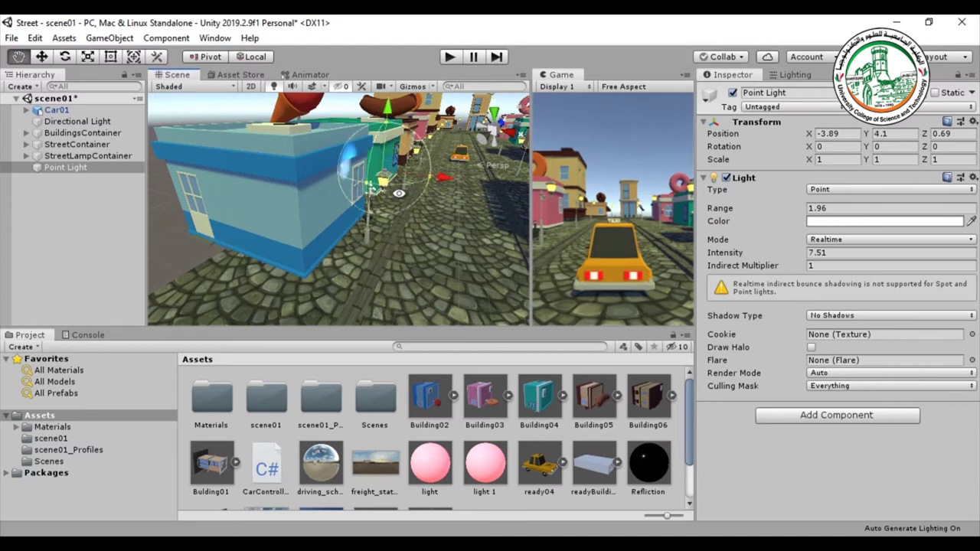
pyautogui.moveTo(386, 134); pyautogui.dragTo(423, 166, button='right')
pyautogui.moveTo(423, 167); pyautogui.dragTo(432, 170)
pyautogui.scroll(2, 409, 202)
pyautogui.scroll(2, 408, 199)
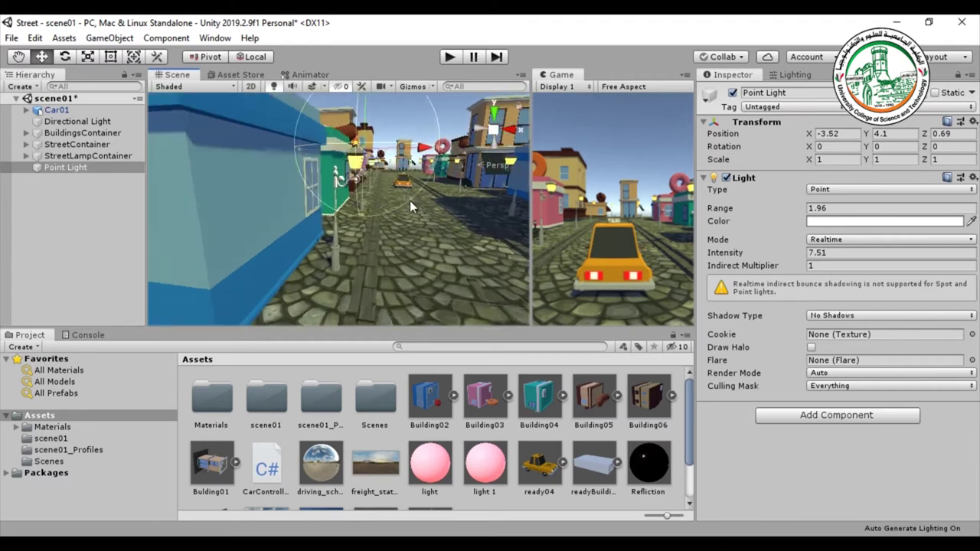
pyautogui.scroll(2, 409, 200)
pyautogui.scroll(2, 403, 210)
pyautogui.scroll(2, 398, 219)
pyautogui.moveTo(397, 219); pyautogui.dragTo(327, 233, button='right')
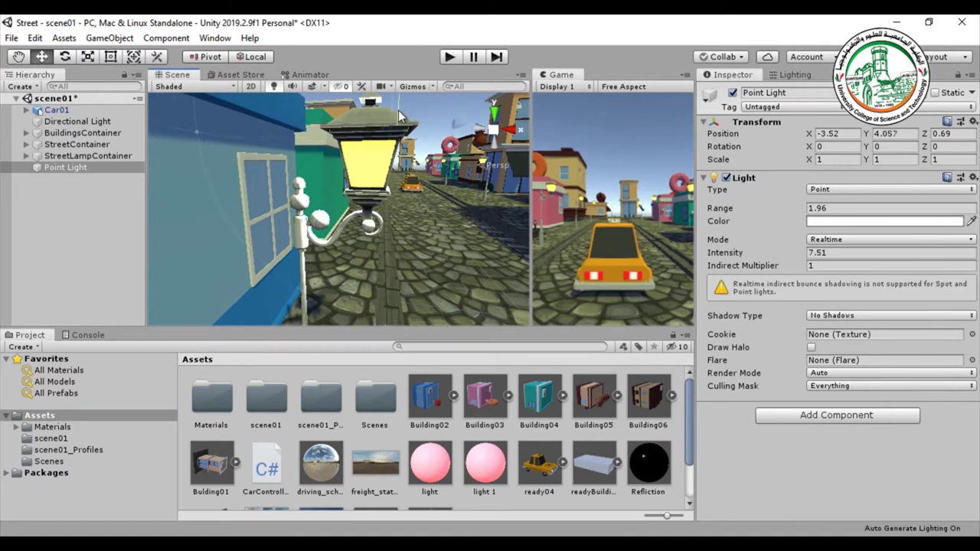
# - Settle the Point Light into the lantern at X -3.64, Y 3.383, undoing an accidental move
pyautogui.moveTo(399, 108); pyautogui.dragTo(395, 137)
pyautogui.moveTo(401, 97)
pyautogui.mouseDown()
pyautogui.moveTo(355, 85)
pyautogui.moveTo(394, 145)
pyautogui.mouseUp()
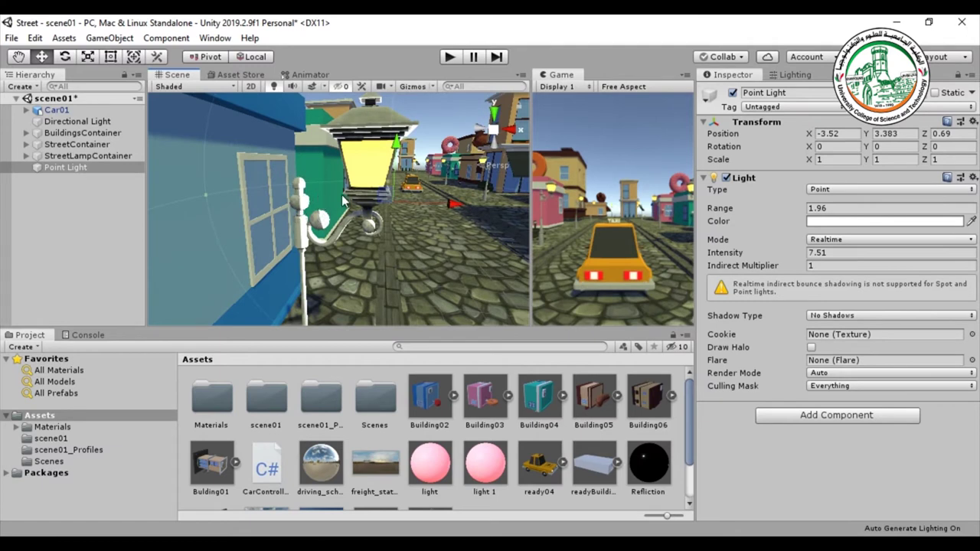
pyautogui.moveTo(344, 200); pyautogui.dragTo(396, 226, button='right')
pyautogui.moveTo(396, 226); pyautogui.dragTo(384, 230)
pyautogui.moveTo(385, 240)
pyautogui.mouseDown(button='right')
pyautogui.moveTo(401, 247)
pyautogui.moveTo(386, 204)
pyautogui.mouseUp(button='right')
pyautogui.moveTo(385, 205)
pyautogui.mouseDown()
pyautogui.moveTo(430, 182)
pyautogui.moveTo(423, 210)
pyautogui.mouseUp()
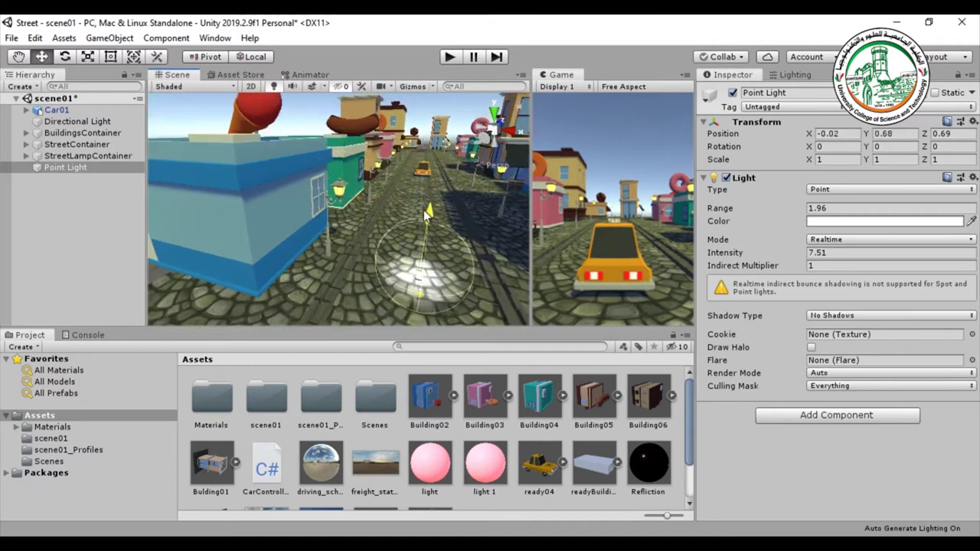
pyautogui.hotkey('ctrl', 'z')
pyautogui.hotkey('ctrl', 'z')
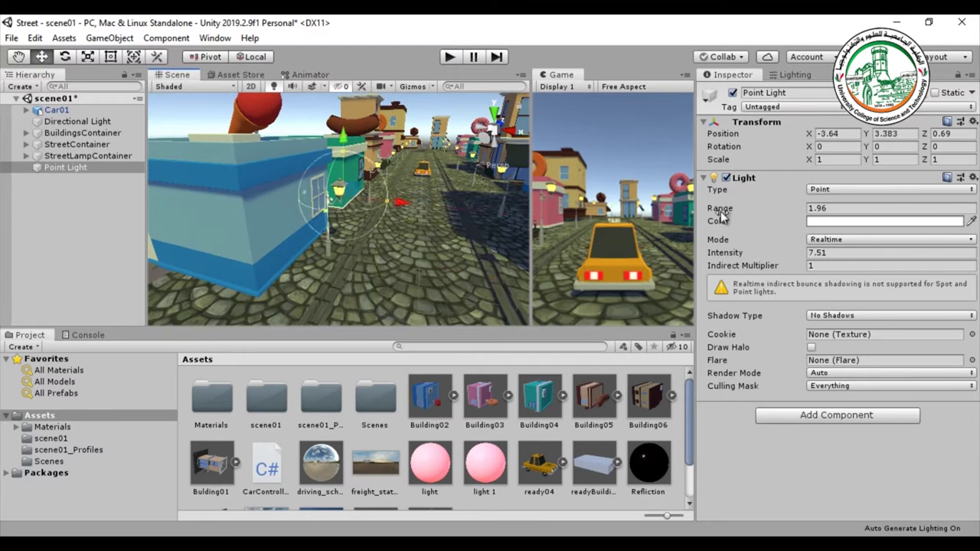
pyautogui.moveTo(722, 211); pyautogui.dragTo(733, 214)
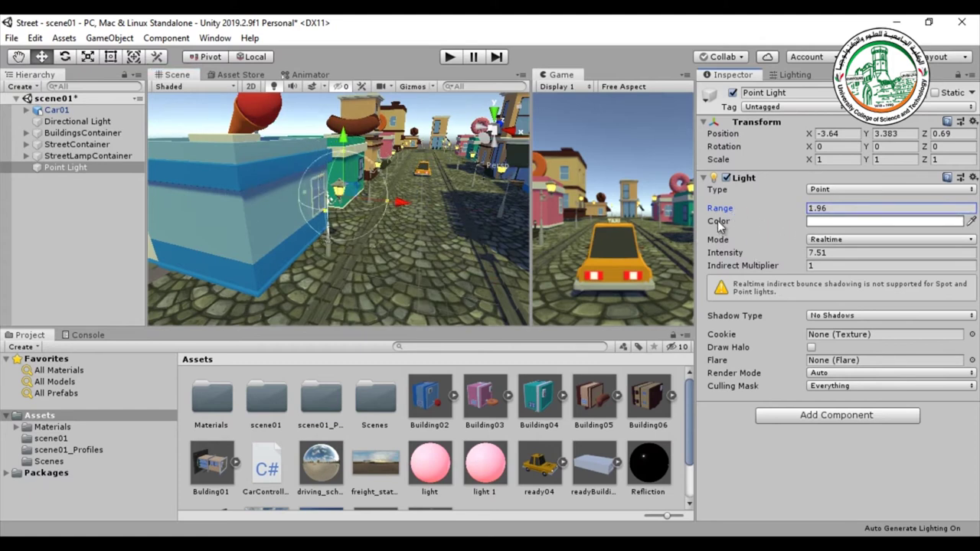
# - Tint the Point Light pale yellow (FEFF70), leaving its mode on Realtime
pyautogui.click(823, 222)
pyautogui.moveTo(128, 110); pyautogui.dragTo(92, 111)
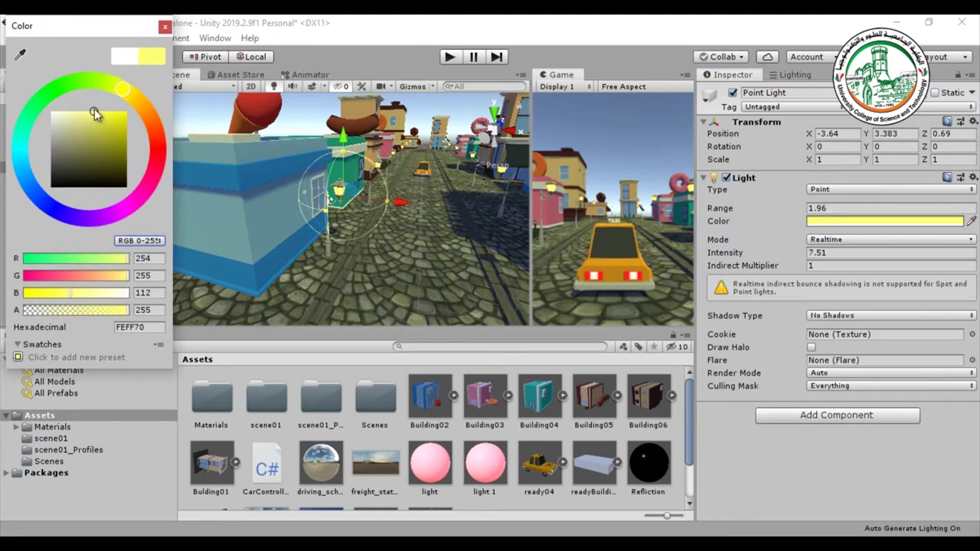
pyautogui.click(406, 25)
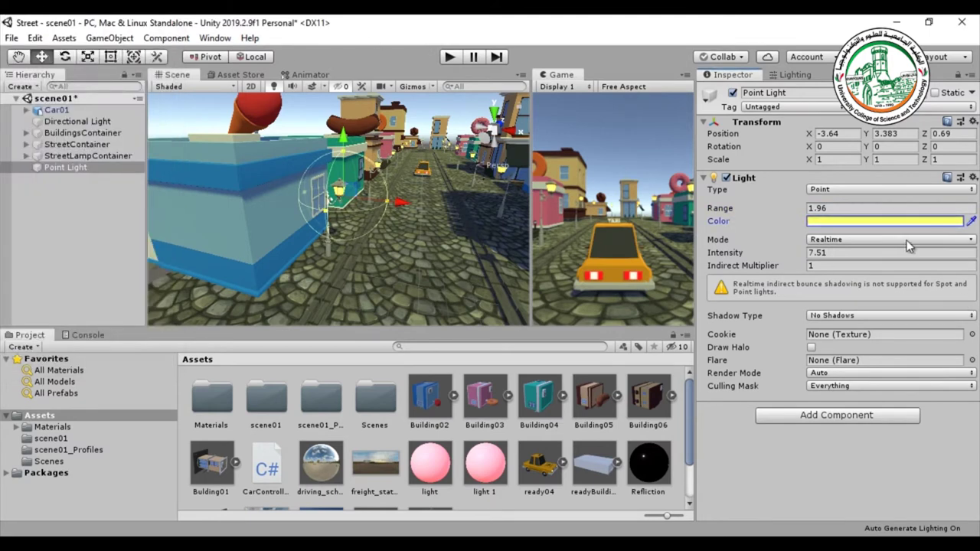
pyautogui.click(842, 239)
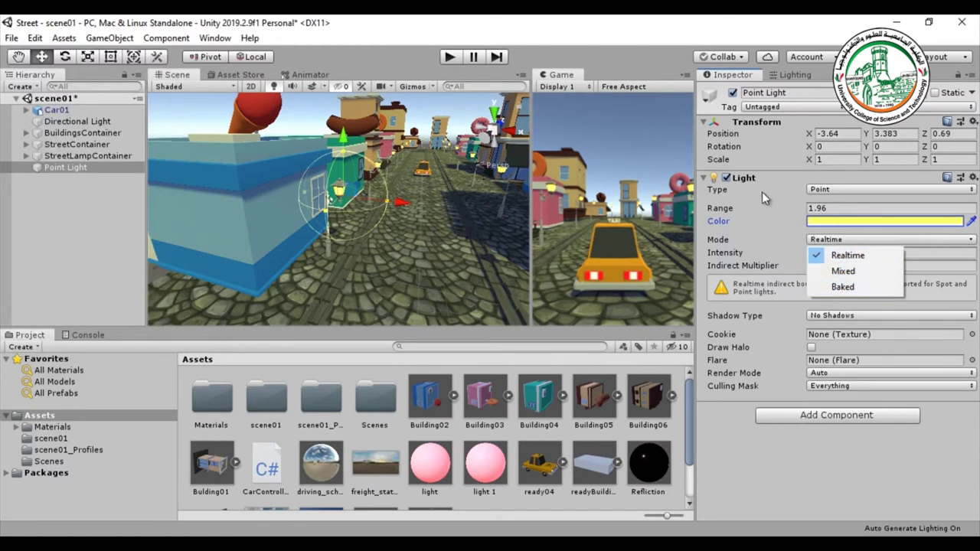
pyautogui.click(774, 161)
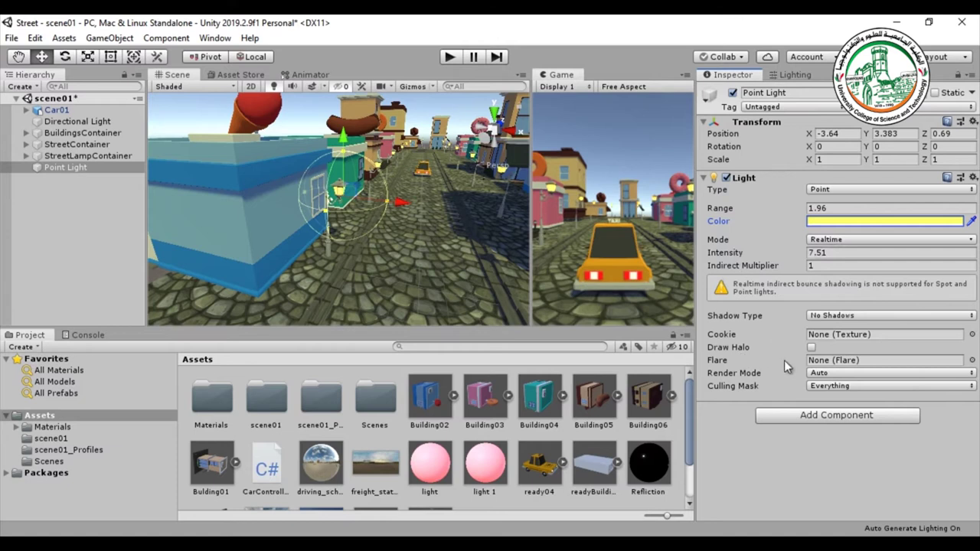
# - Switch the Point Light's Shadow Type to Soft Shadows, back to No Shadows, and enable Draw Halo
pyautogui.click(831, 317)
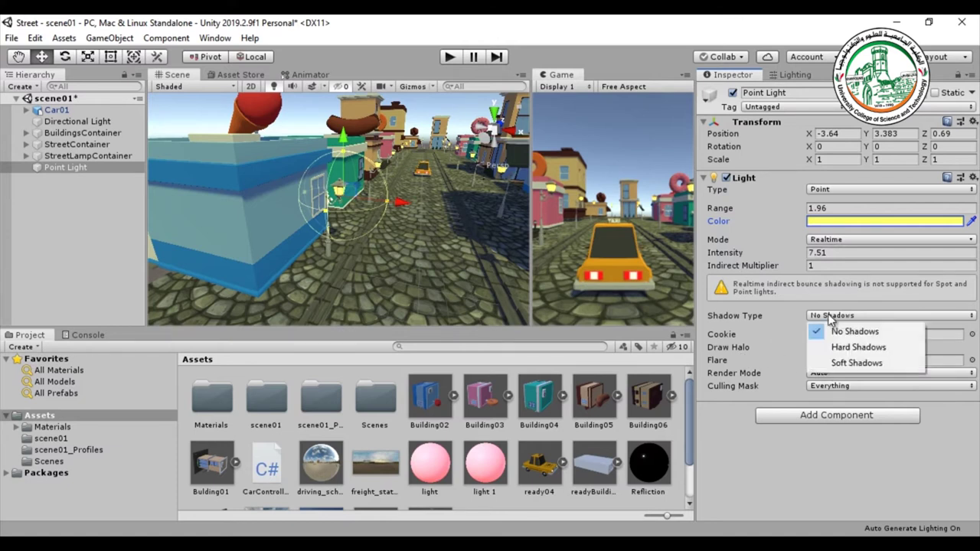
pyautogui.click(836, 364)
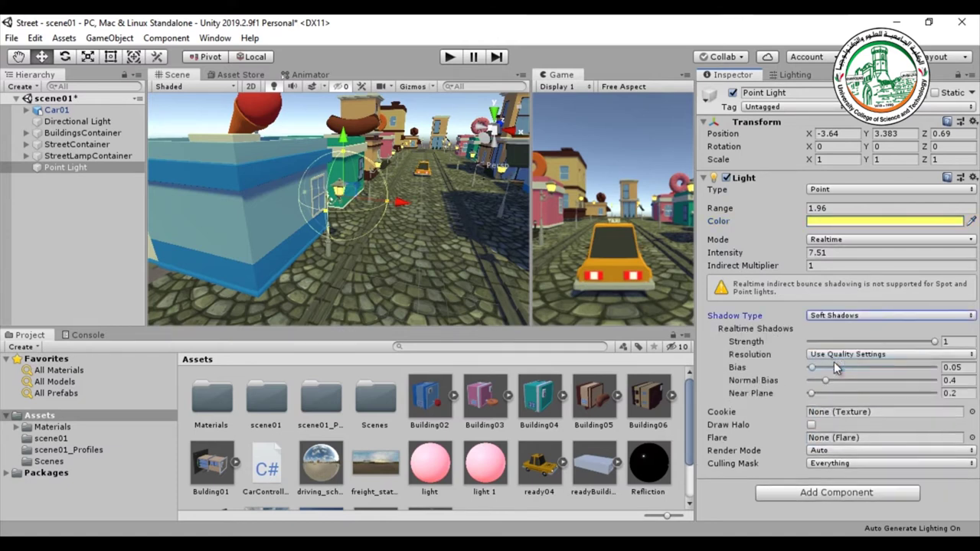
pyautogui.click(823, 315)
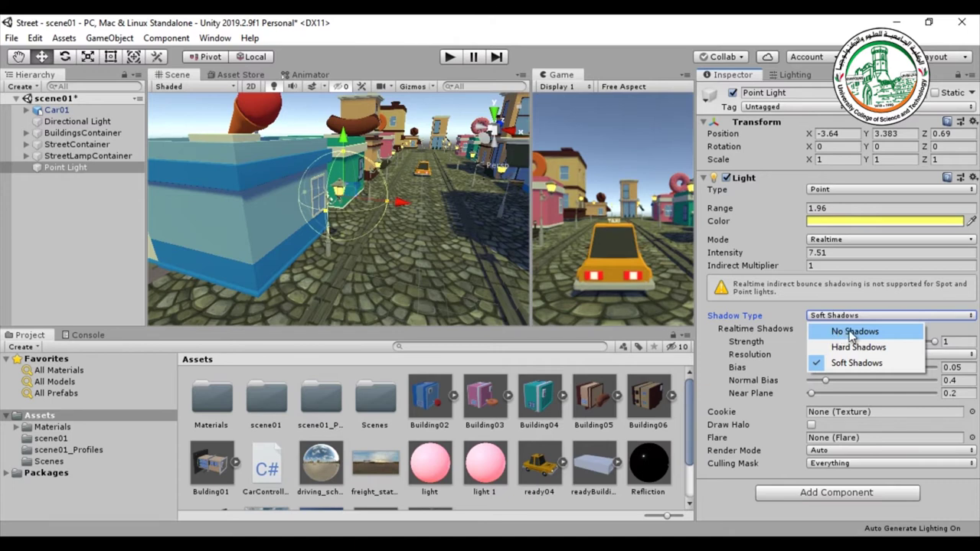
pyautogui.click(852, 334)
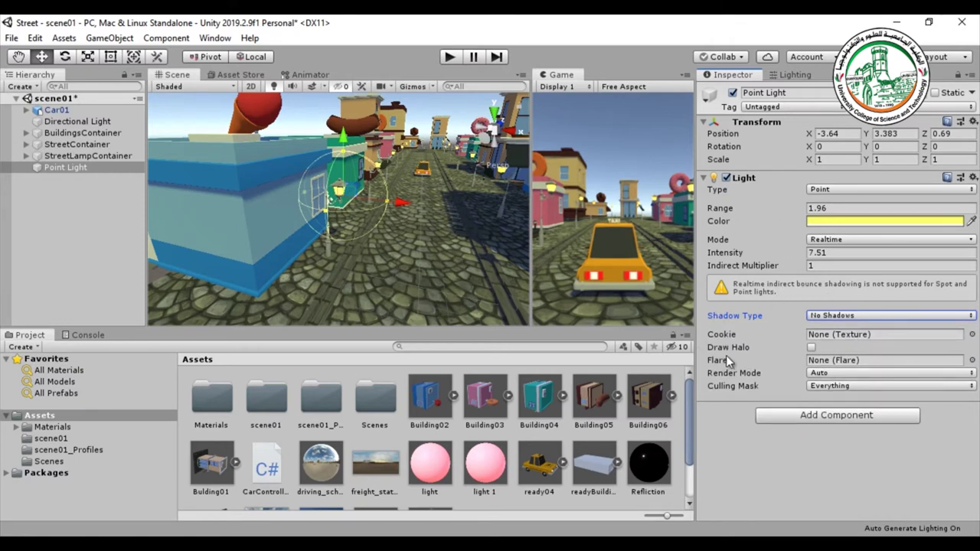
pyautogui.click(812, 348)
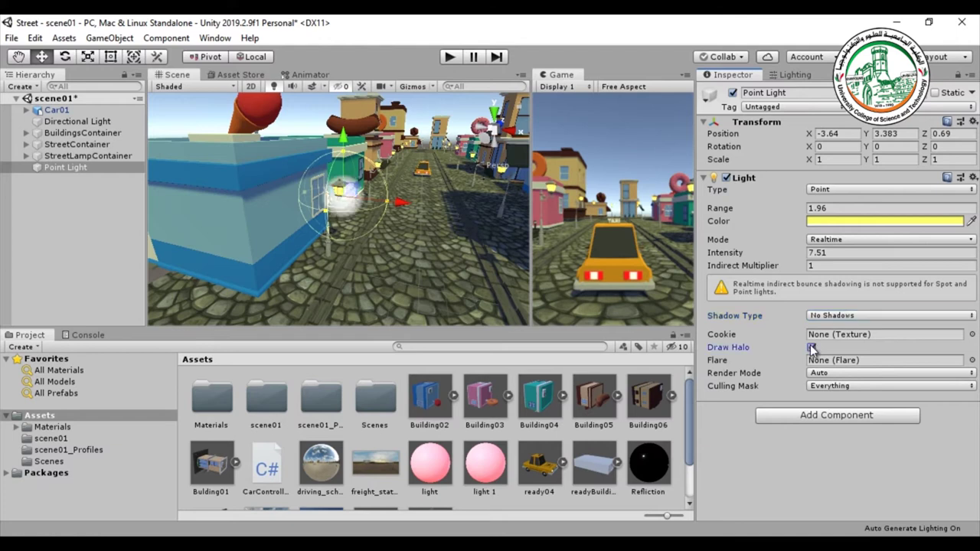
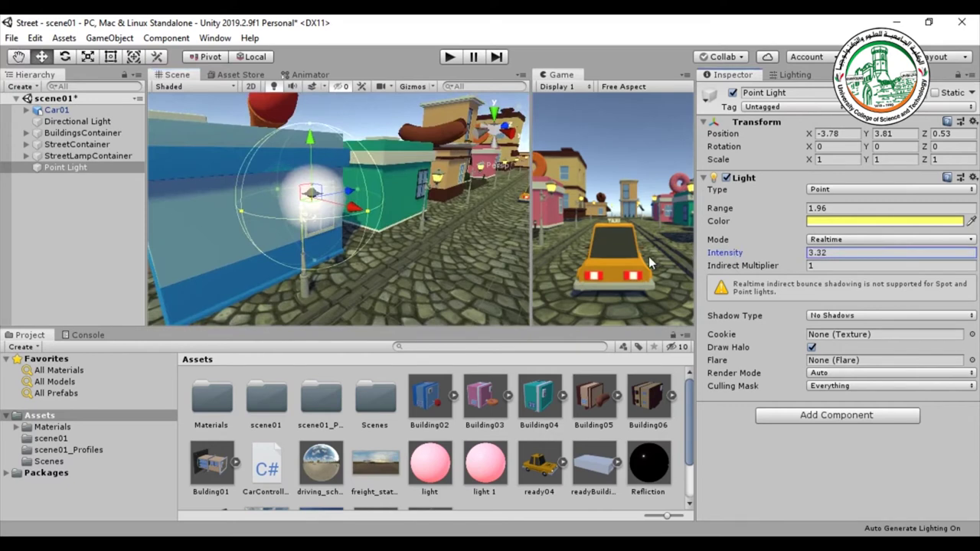
# - Lower the yellow Point Light's intensity to 0.77, then reselect it after flying down the street
pyautogui.moveTo(762, 252); pyautogui.dragTo(678, 257)
pyautogui.press('f')
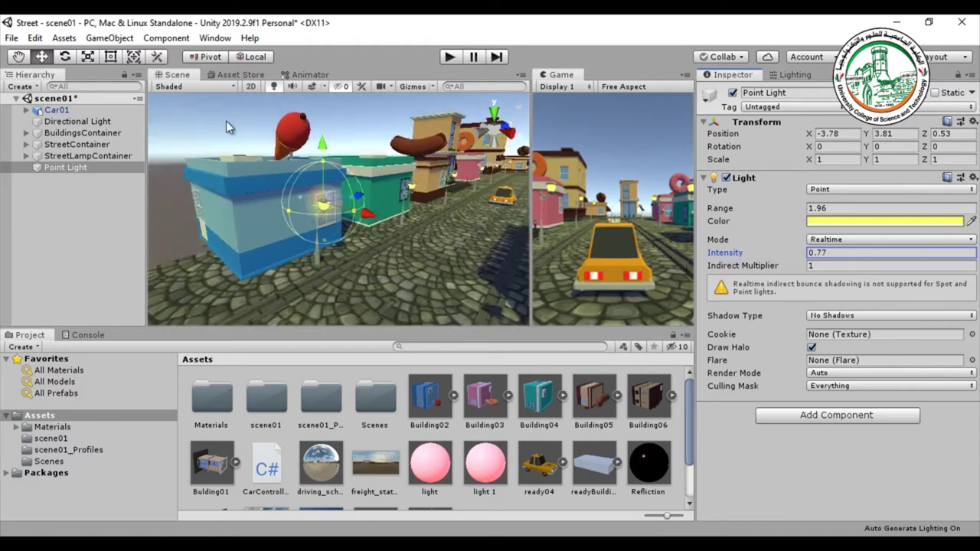
pyautogui.click(225, 121)
pyautogui.moveTo(226, 121)
pyautogui.mouseDown(button='right')
pyautogui.moveTo(436, 201)
pyautogui.moveTo(384, 287)
pyautogui.moveTo(322, 286)
pyautogui.moveTo(268, 264)
pyautogui.mouseUp(button='right')
pyautogui.click(62, 166)
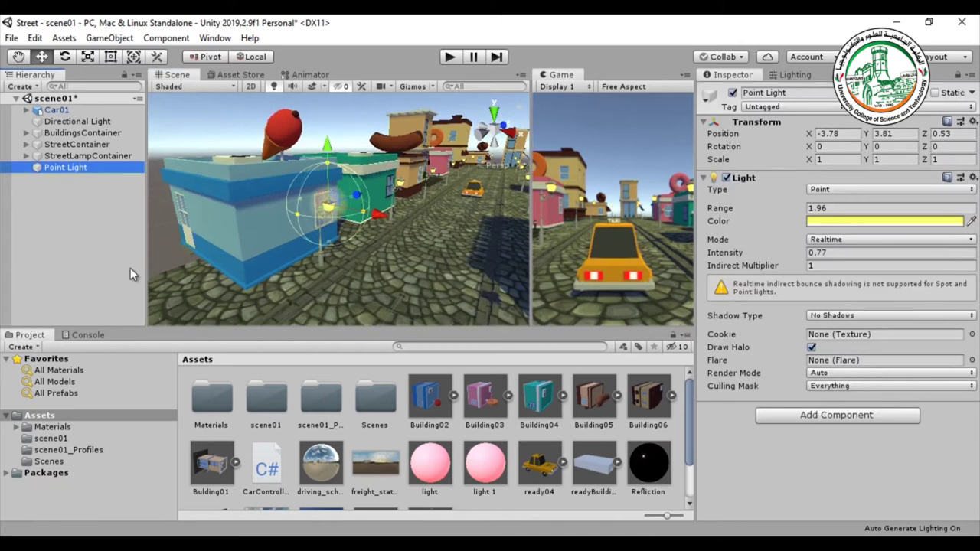
# - Add a new Spot Light to the scene from the Hierarchy's Light menu
pyautogui.rightClick(91, 212)
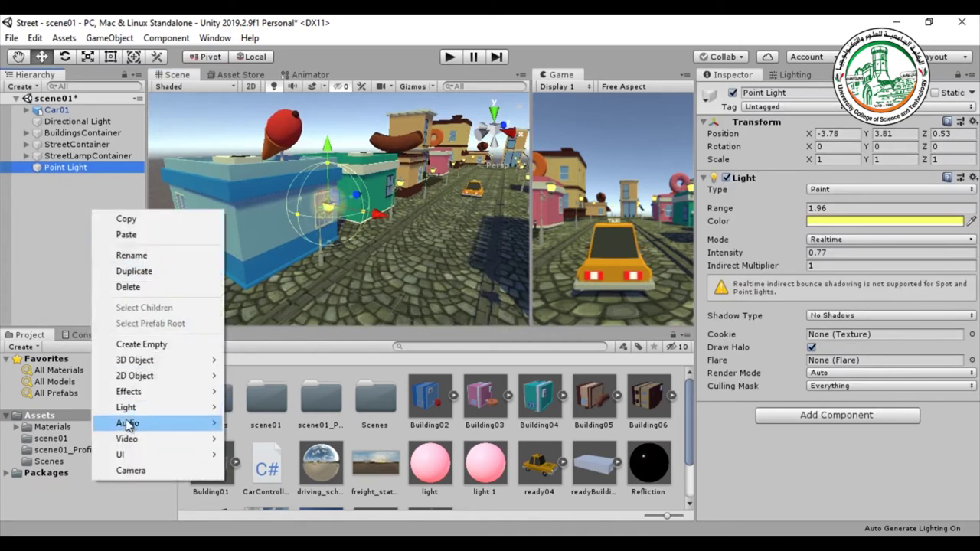
pyautogui.moveTo(127, 412)
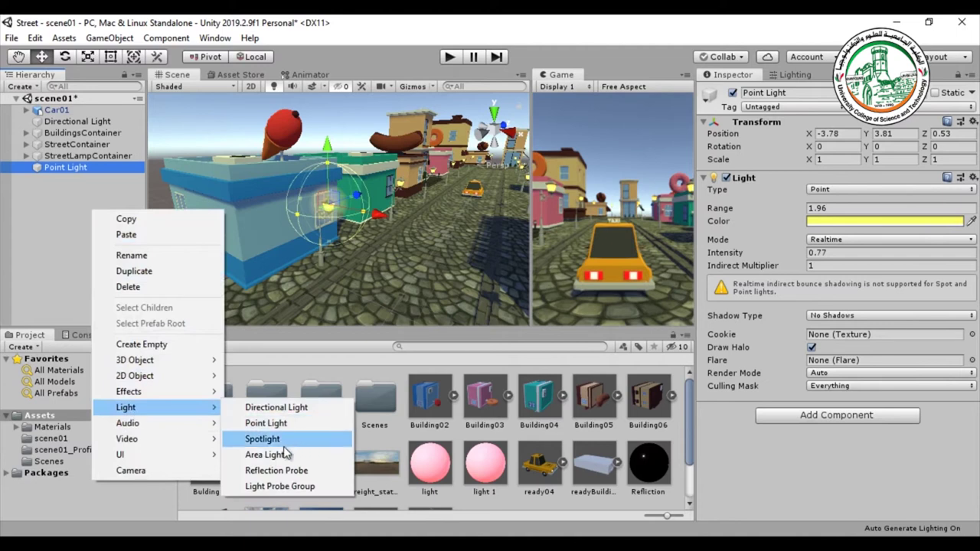
pyautogui.click(284, 442)
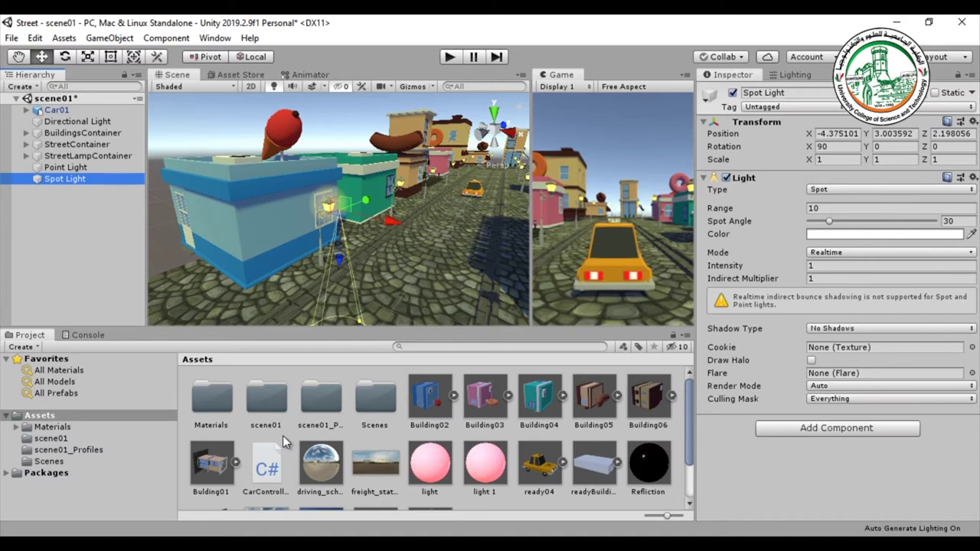
pyautogui.moveTo(307, 255)
pyautogui.keyDown('alt'); pyautogui.mouseDown()
pyautogui.moveTo(384, 206)
pyautogui.moveTo(371, 264)
pyautogui.mouseUp(); pyautogui.keyUp('alt')
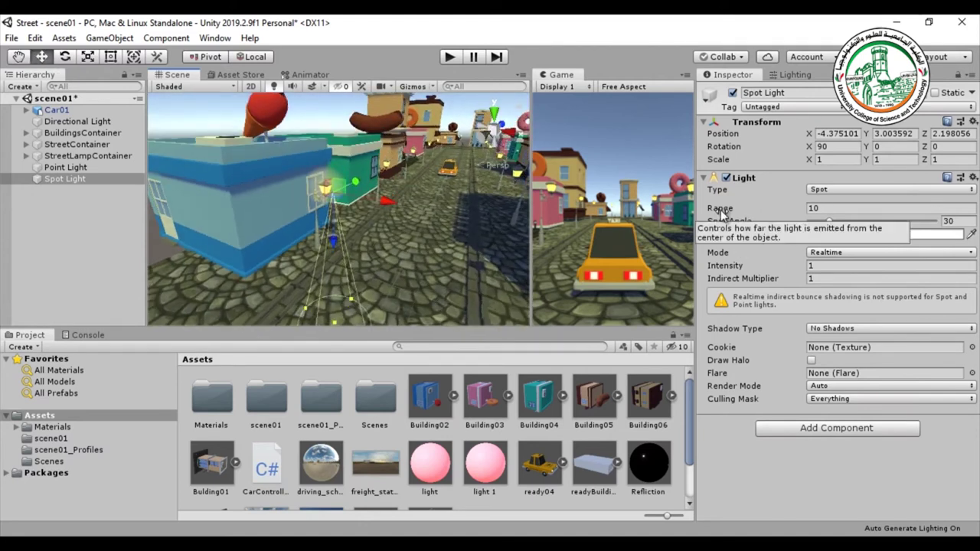
# - Set the Spot Light's range to about 2.76, spot angle 30 and intensity 10.8
pyautogui.moveTo(719, 209)
pyautogui.mouseDown()
pyautogui.moveTo(763, 212)
pyautogui.moveTo(712, 224)
pyautogui.mouseUp()
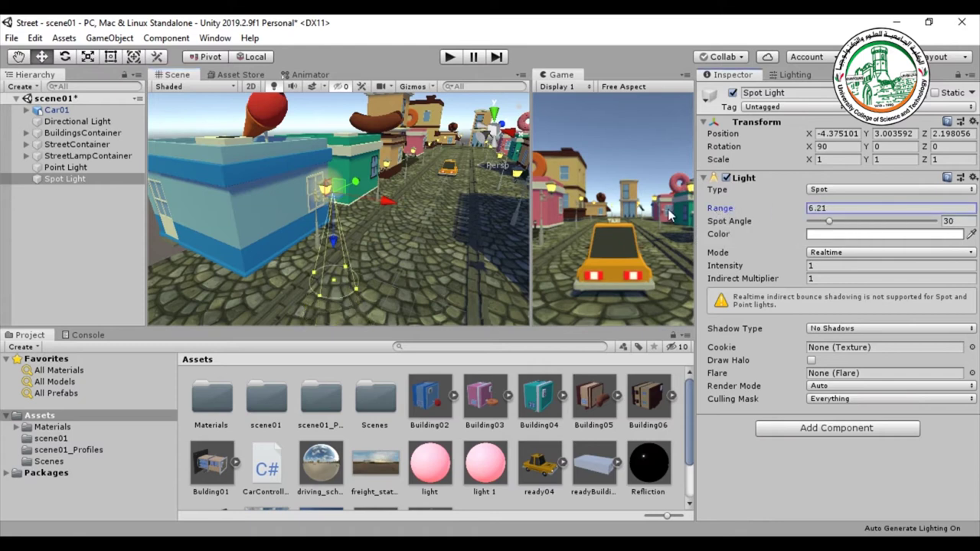
pyautogui.click(723, 222)
pyautogui.moveTo(830, 228)
pyautogui.mouseDown()
pyautogui.moveTo(841, 229)
pyautogui.moveTo(829, 222)
pyautogui.mouseUp()
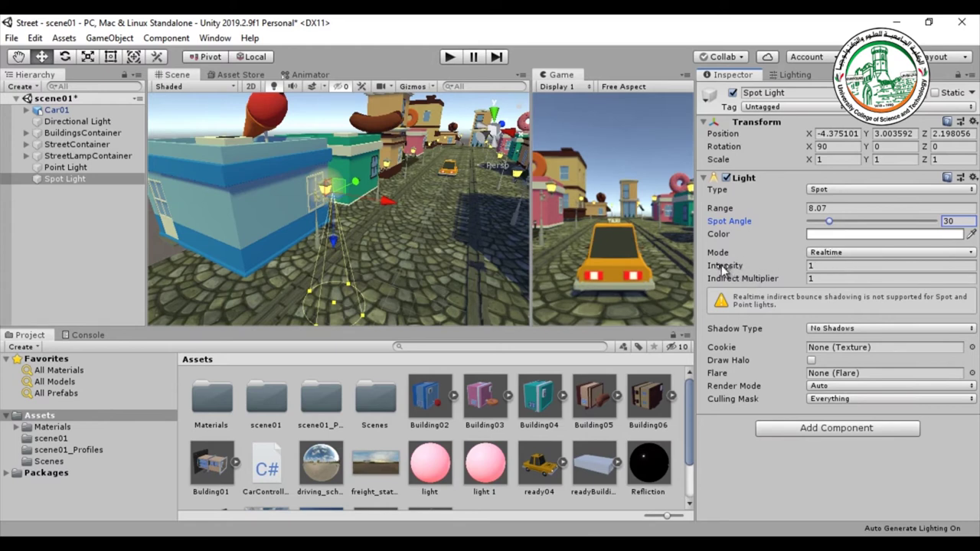
pyautogui.moveTo(724, 268)
pyautogui.moveTo(724, 268)
pyautogui.mouseDown()
pyautogui.moveTo(867, 269)
pyautogui.moveTo(765, 269)
pyautogui.mouseUp()
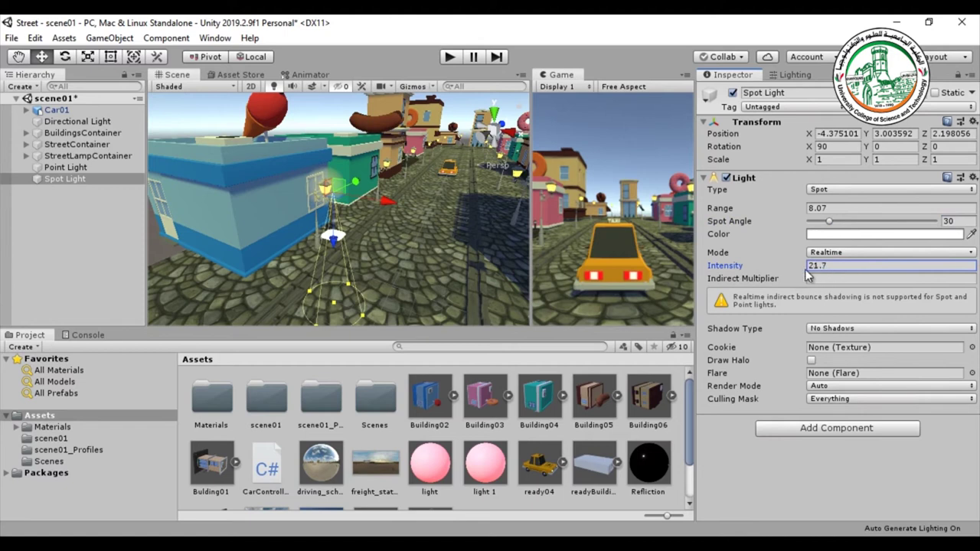
pyautogui.moveTo(334, 303); pyautogui.dragTo(334, 253)
# - Move the Spot Light onto the lamp post using the top and side gizmo views
pyautogui.scroll(5, 352, 248)
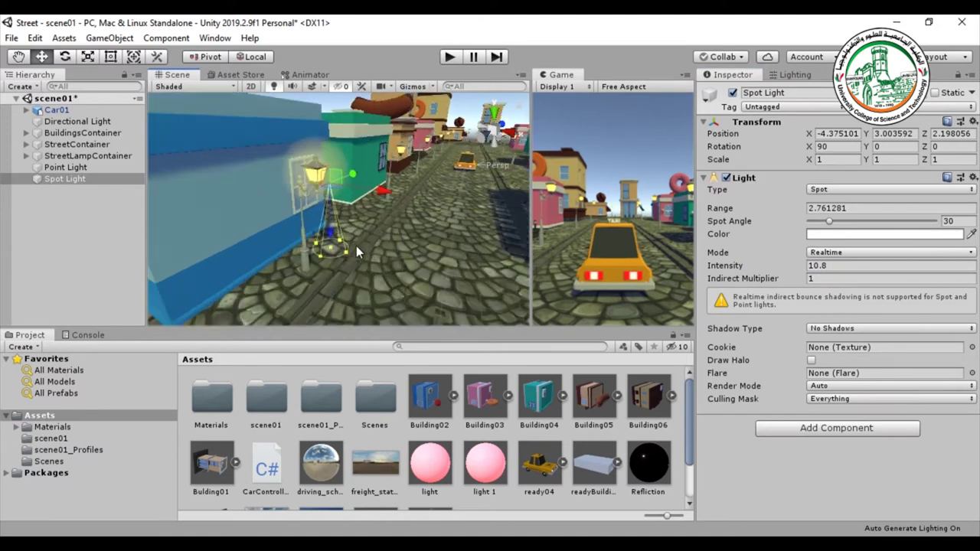
pyautogui.moveTo(330, 272)
pyautogui.mouseDown()
pyautogui.moveTo(328, 263)
pyautogui.moveTo(339, 274)
pyautogui.moveTo(437, 150)
pyautogui.mouseUp()
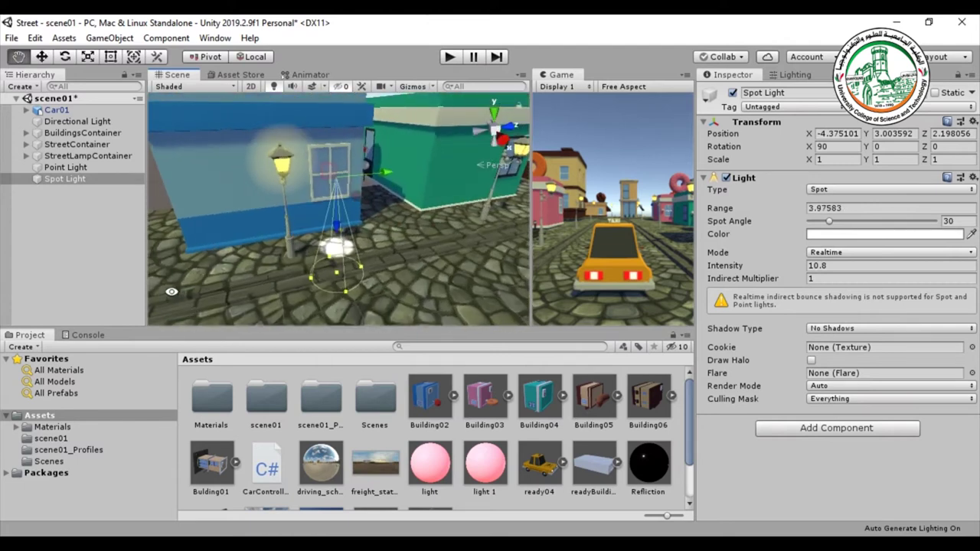
pyautogui.click(494, 115)
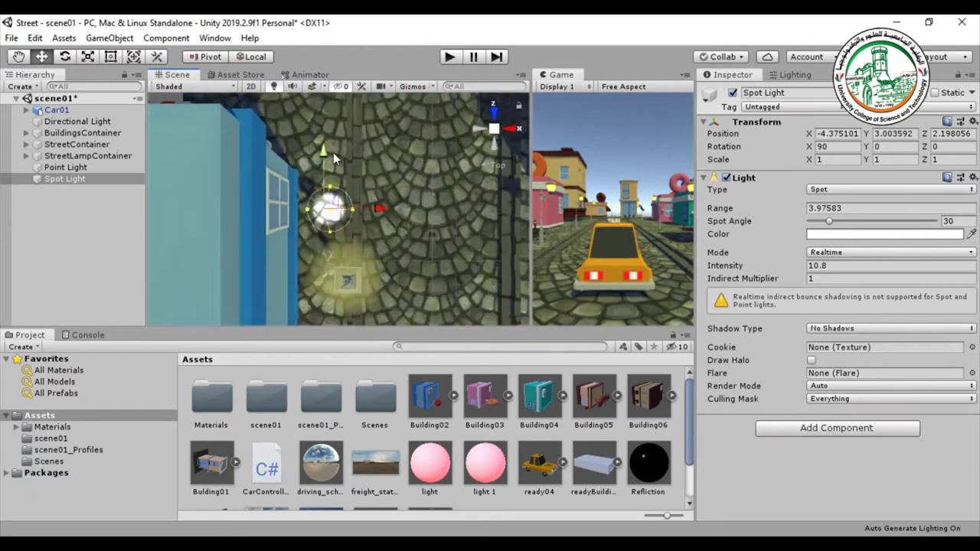
pyautogui.moveTo(334, 152)
pyautogui.mouseDown()
pyautogui.moveTo(325, 175)
pyautogui.moveTo(387, 311)
pyautogui.moveTo(400, 299)
pyautogui.moveTo(387, 299)
pyautogui.moveTo(260, 29)
pyautogui.mouseUp()
pyautogui.moveTo(337, 156)
pyautogui.keyDown('alt'); pyautogui.mouseDown()
pyautogui.moveTo(312, 108)
pyautogui.moveTo(509, 151)
pyautogui.mouseUp(); pyautogui.keyUp('alt')
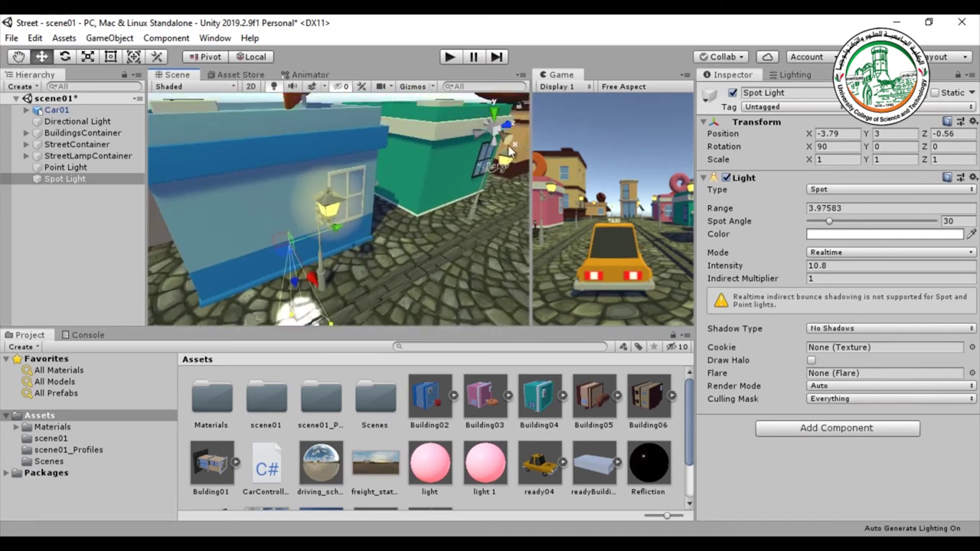
pyautogui.click(509, 143)
pyautogui.moveTo(299, 193)
pyautogui.mouseDown()
pyautogui.moveTo(349, 194)
pyautogui.moveTo(299, 203)
pyautogui.mouseUp()
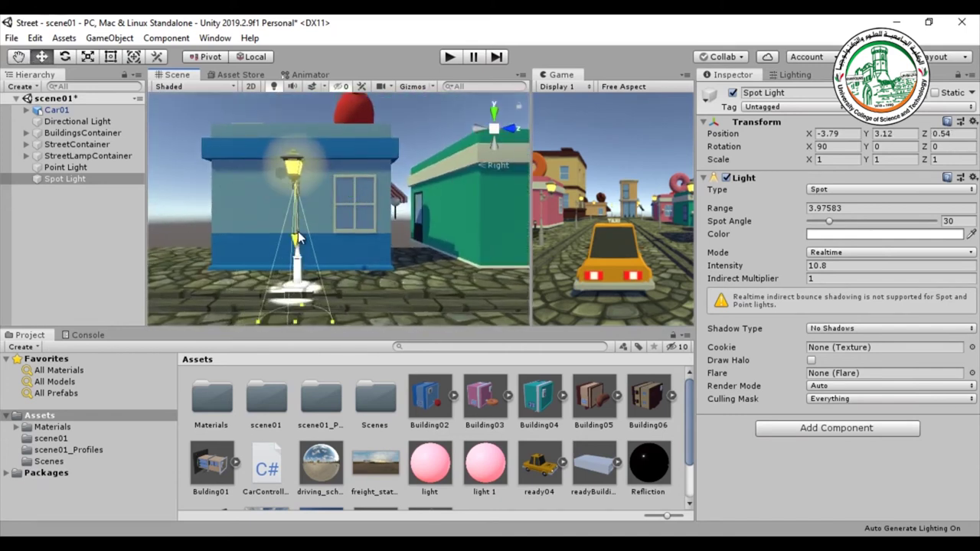
pyautogui.click(297, 288)
pyautogui.click(295, 280)
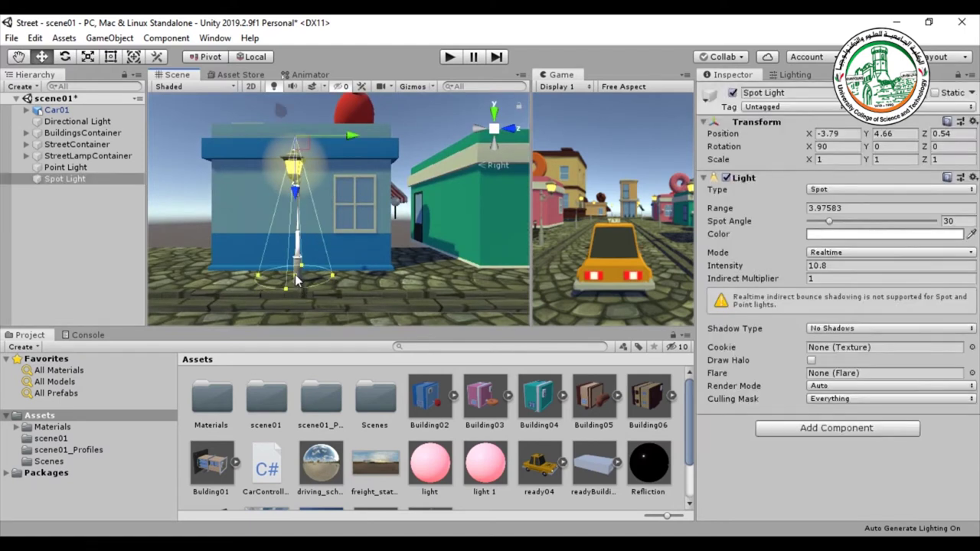
# - Lengthen the Spot Light's range to about 4.85 and widen its cone to about 66°
pyautogui.moveTo(294, 287)
pyautogui.mouseDown()
pyautogui.moveTo(295, 305)
pyautogui.moveTo(475, 353)
pyautogui.mouseUp()
pyautogui.scroll(-5, 420, 234)
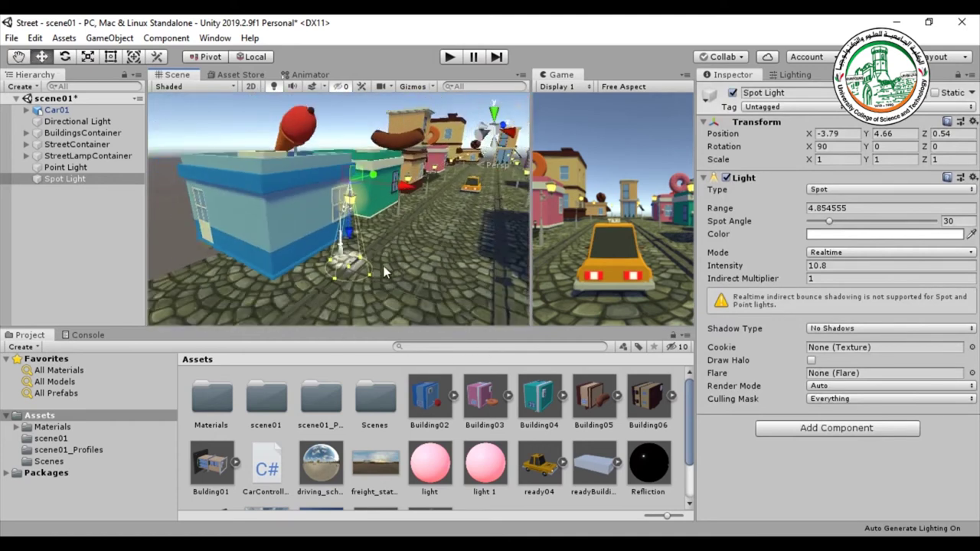
pyautogui.moveTo(333, 277)
pyautogui.mouseDown()
pyautogui.moveTo(311, 294)
pyautogui.moveTo(295, 274)
pyautogui.mouseUp()
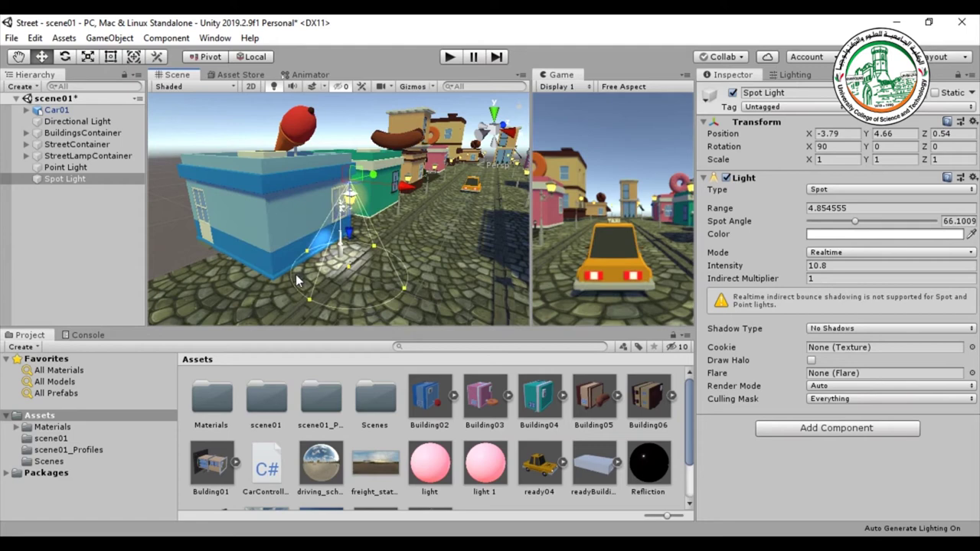
pyautogui.click(196, 134)
pyautogui.moveTo(270, 222)
pyautogui.keyDown('alt'); pyautogui.mouseDown()
pyautogui.moveTo(390, 265)
pyautogui.moveTo(352, 264)
pyautogui.mouseUp(); pyautogui.keyUp('alt')
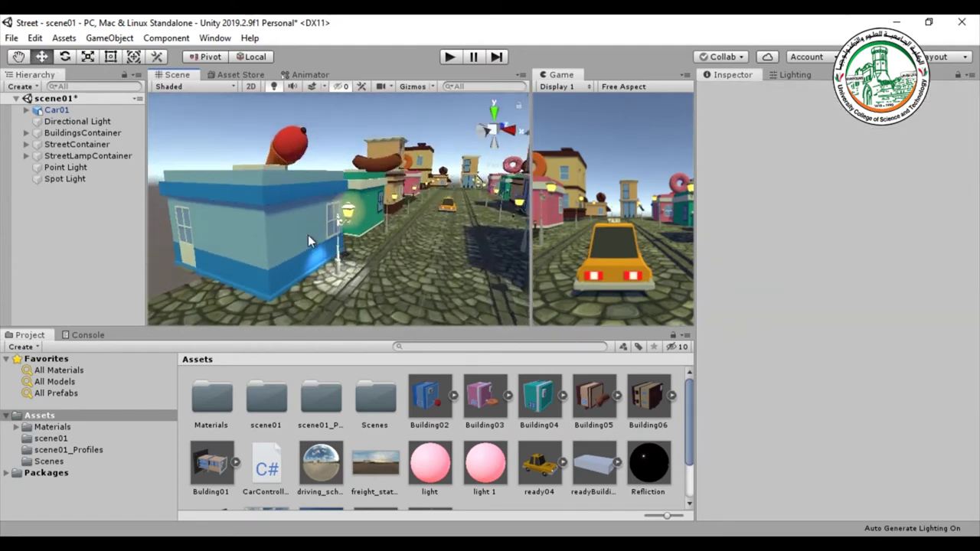
# - Set the Spot Light's colour to light yellow, hex E7F349
pyautogui.click(78, 178)
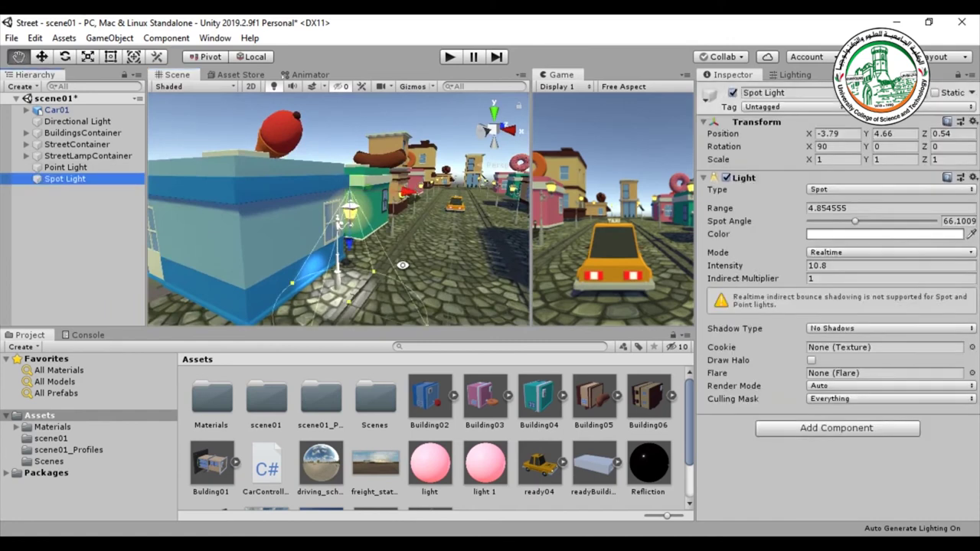
pyautogui.keyDown('alt'); pyautogui.moveTo(404, 267); pyautogui.dragTo(421, 225); pyautogui.keyUp('alt')
pyautogui.click(823, 235)
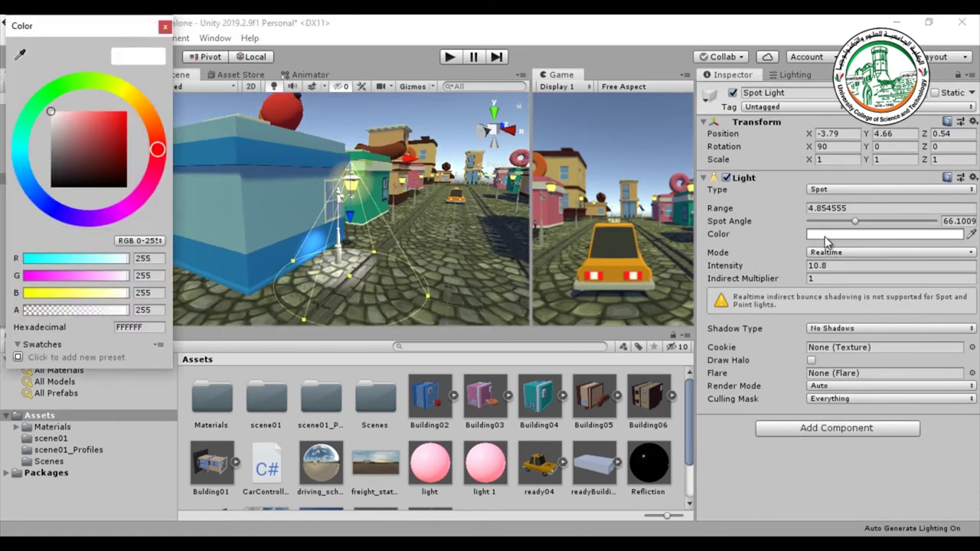
pyautogui.click(119, 90)
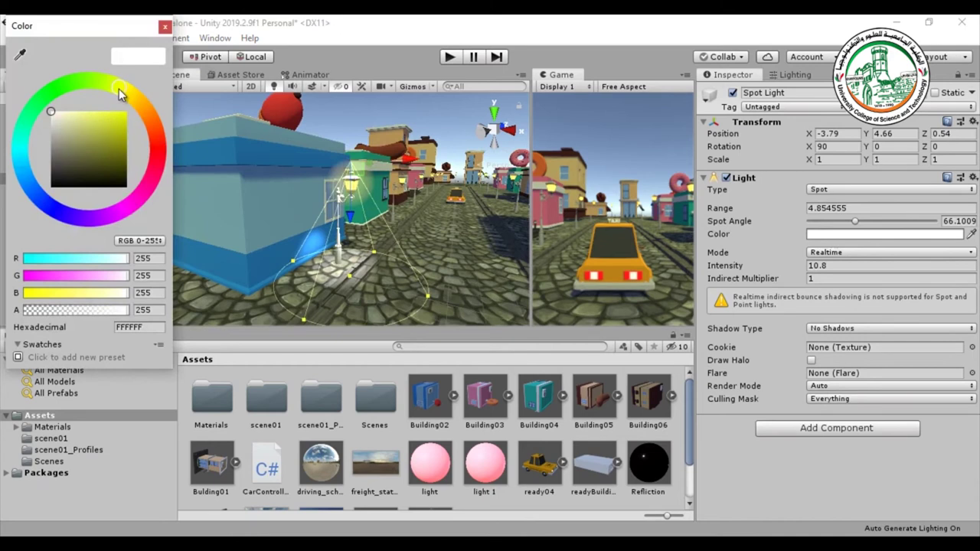
pyautogui.moveTo(91, 122); pyautogui.dragTo(105, 119)
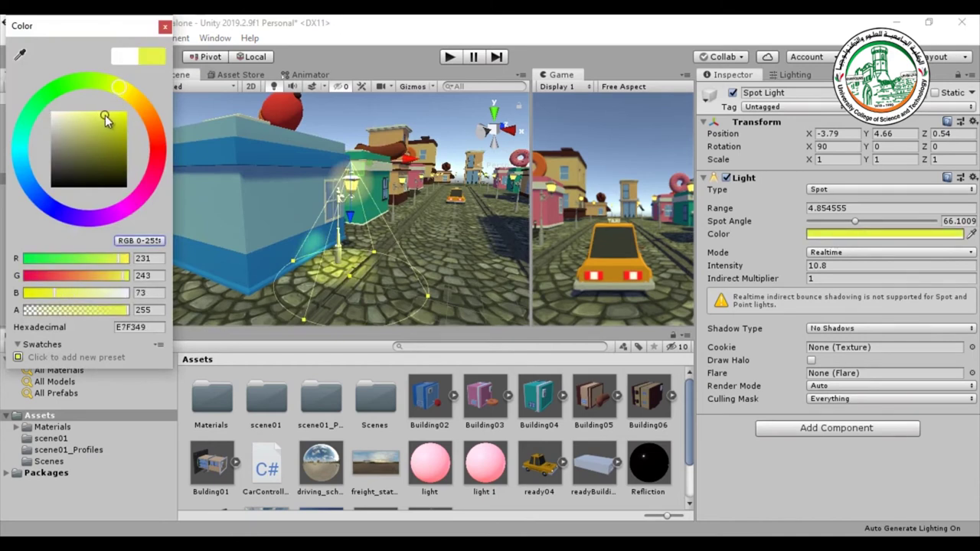
pyautogui.click(332, 107)
# - Delete the Point Light from the Hierarchy, leaving the Spot Light selected
pyautogui.rightClick(83, 194)
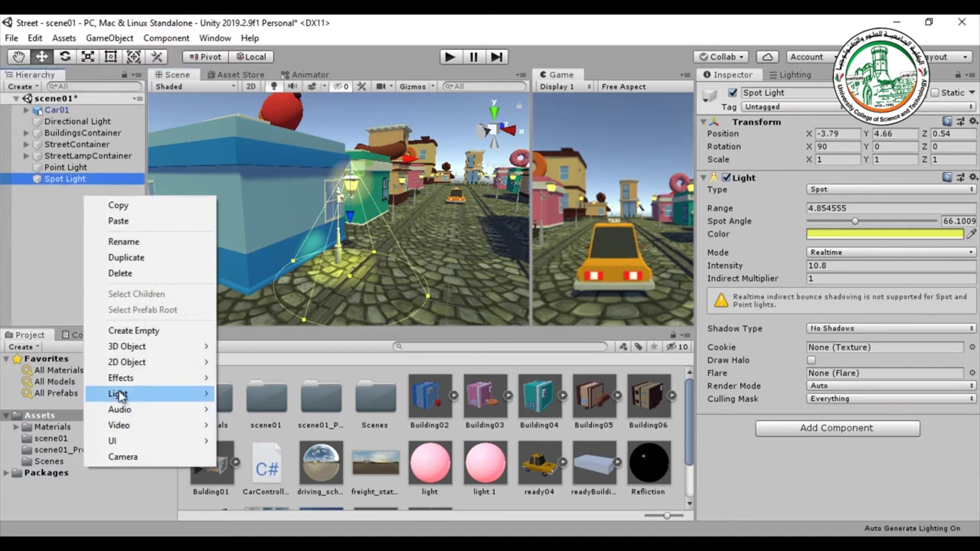
pyautogui.moveTo(120, 396)
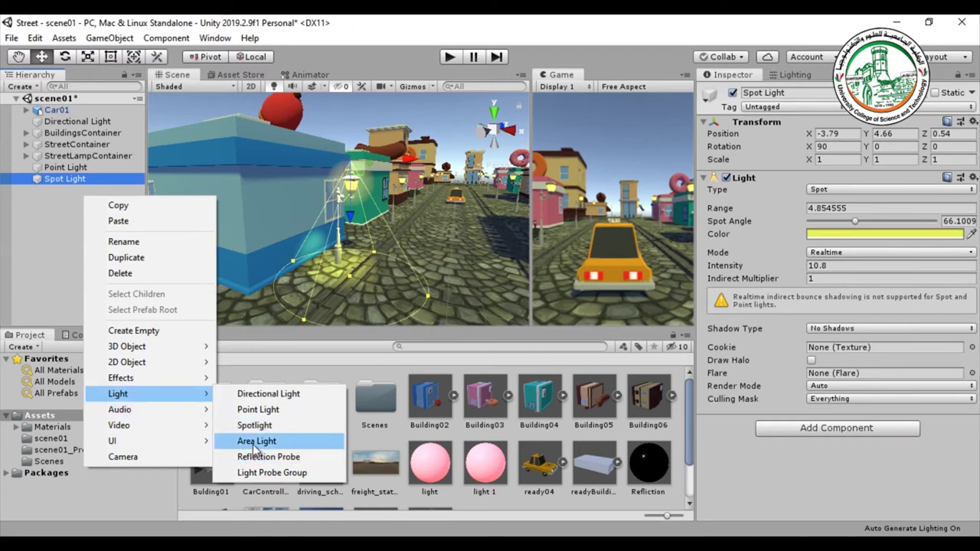
pyautogui.click(65, 206)
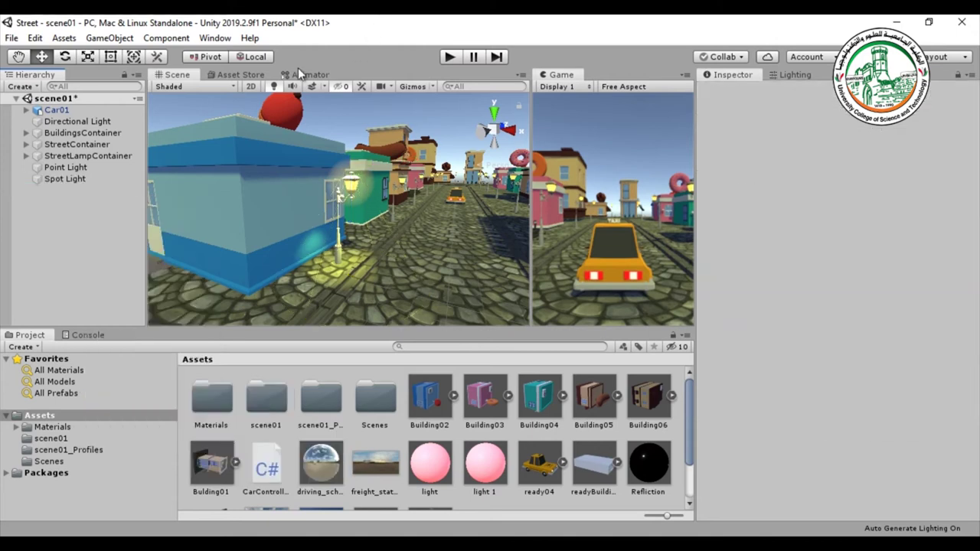
pyautogui.click(62, 164)
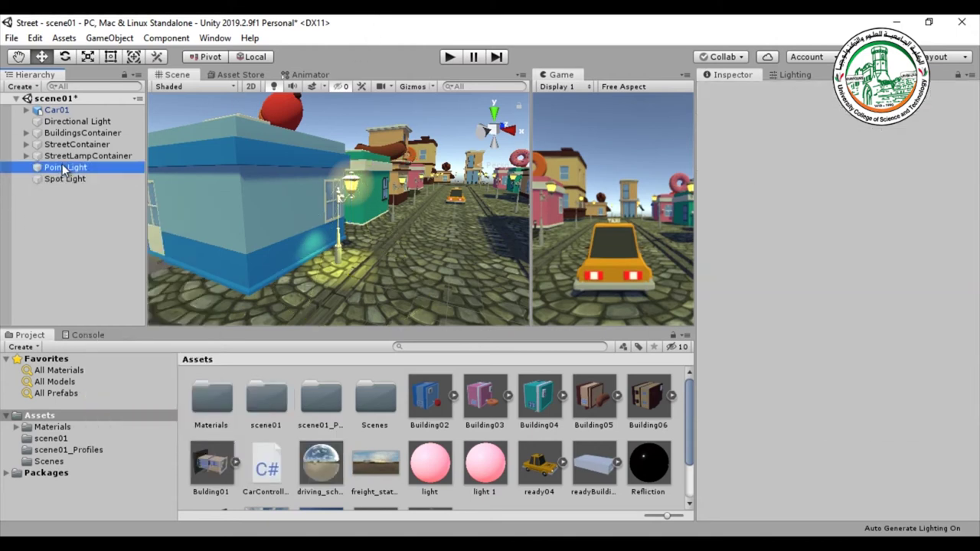
pyautogui.press('Delete')
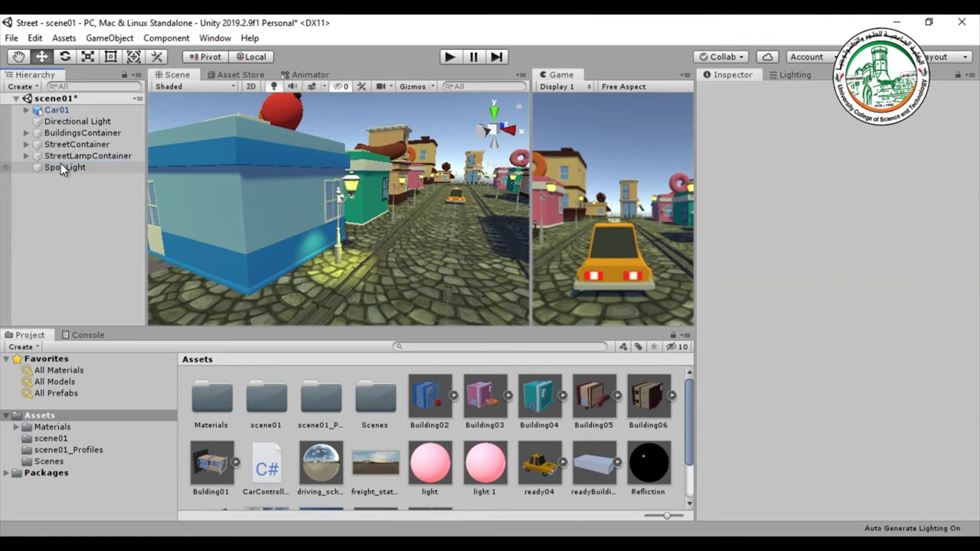
pyautogui.click(63, 166)
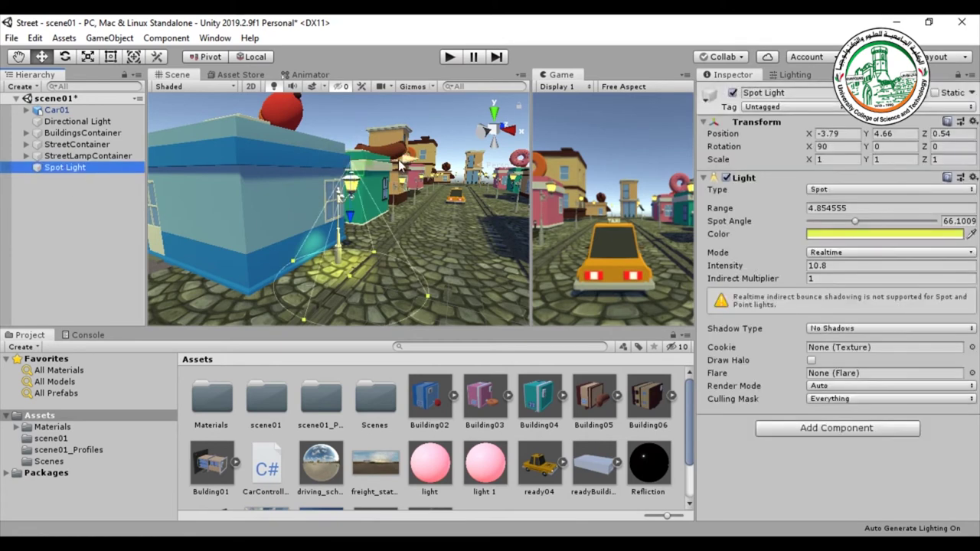
# - Position the Spot Light on the lamp post at -3.82, 4.66, 0.54, undoing an overshoot
pyautogui.moveTo(401, 160); pyautogui.dragTo(396, 161)
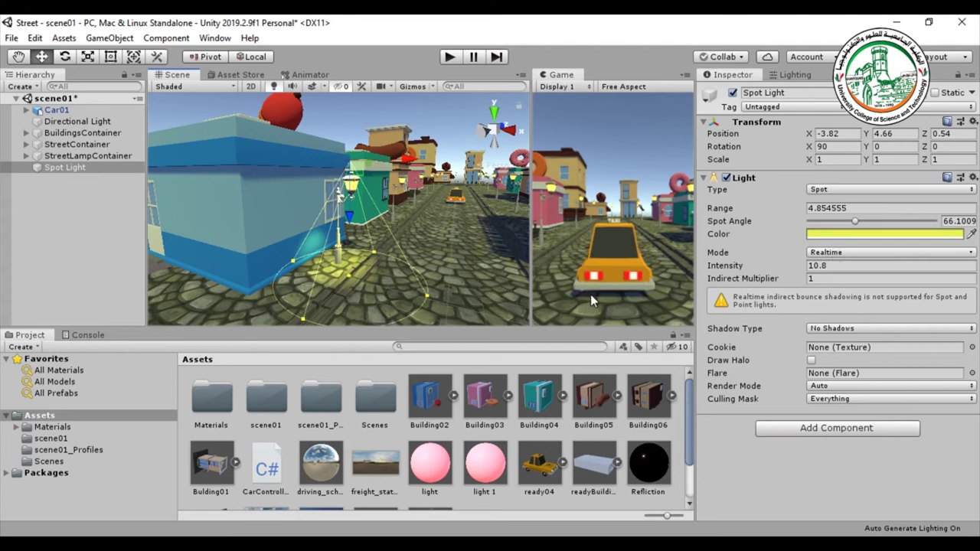
pyautogui.keyDown('alt'); pyautogui.moveTo(443, 267); pyautogui.dragTo(372, 267); pyautogui.keyUp('alt')
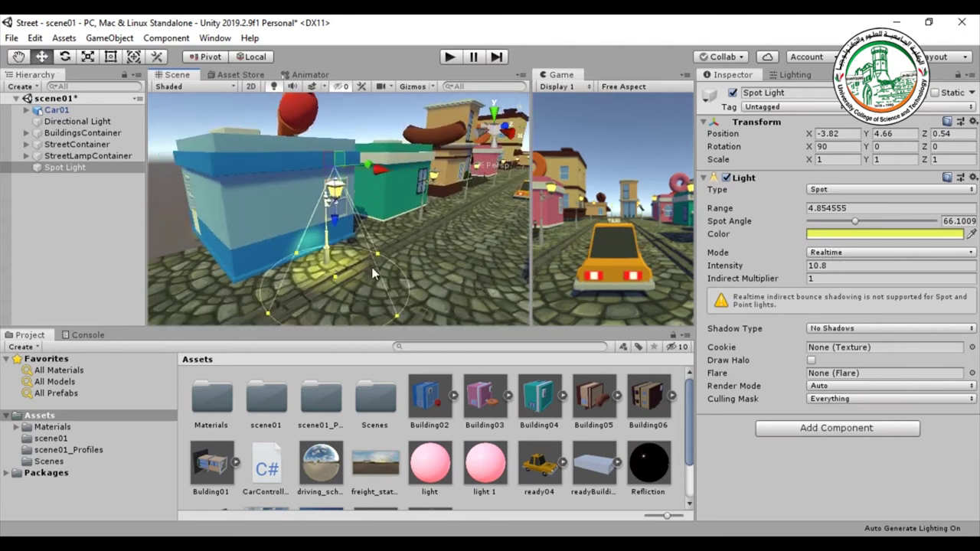
pyautogui.moveTo(373, 166); pyautogui.dragTo(419, 184)
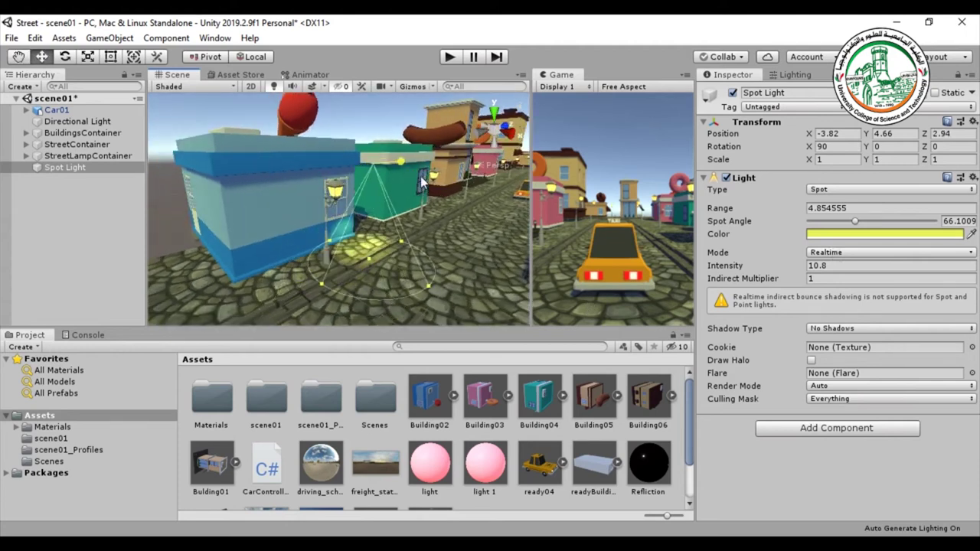
pyautogui.hotkey('ctrl', 'z')
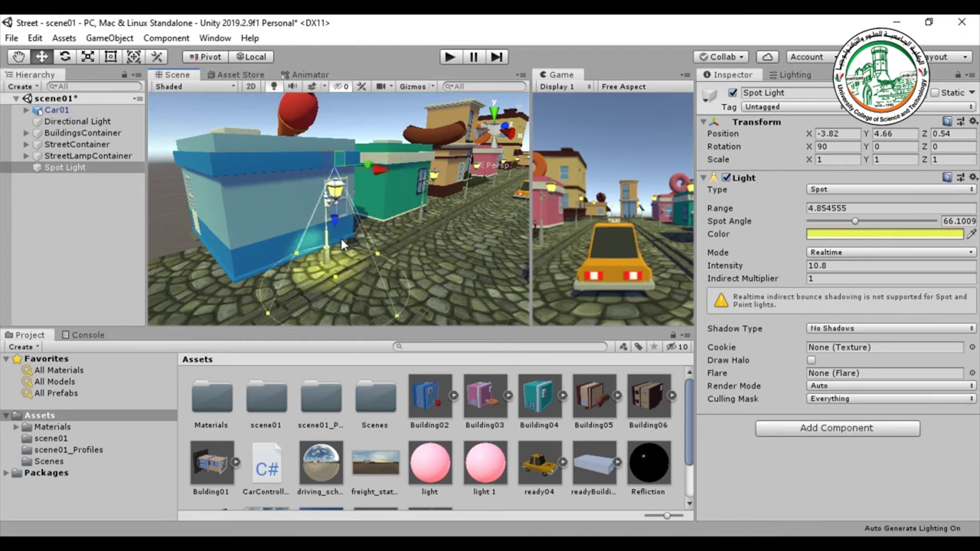
pyautogui.keyDown('alt'); pyautogui.moveTo(346, 269); pyautogui.dragTo(308, 308); pyautogui.keyUp('alt')
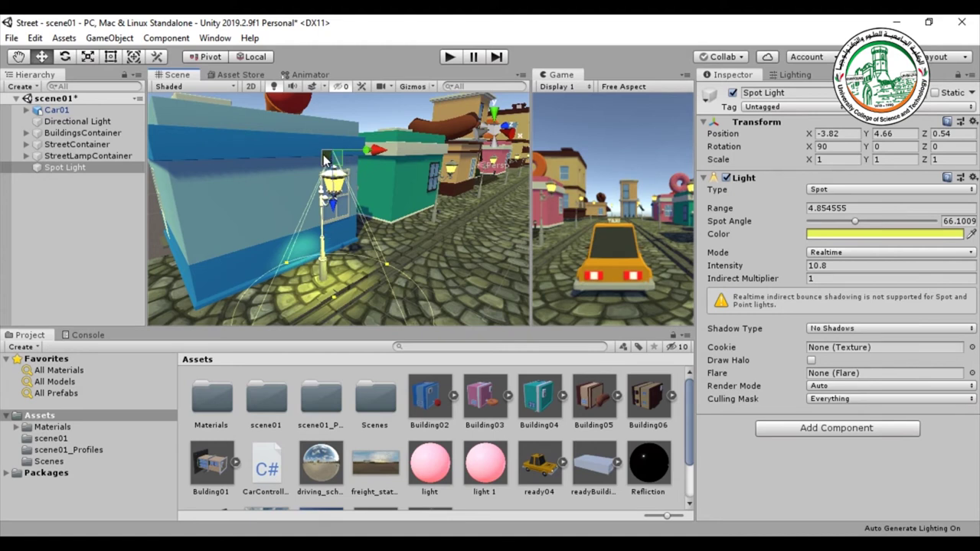
pyautogui.moveTo(354, 212)
pyautogui.keyDown('alt'); pyautogui.mouseDown()
pyautogui.moveTo(283, 240)
pyautogui.moveTo(332, 262)
pyautogui.mouseUp(); pyautogui.keyUp('alt')
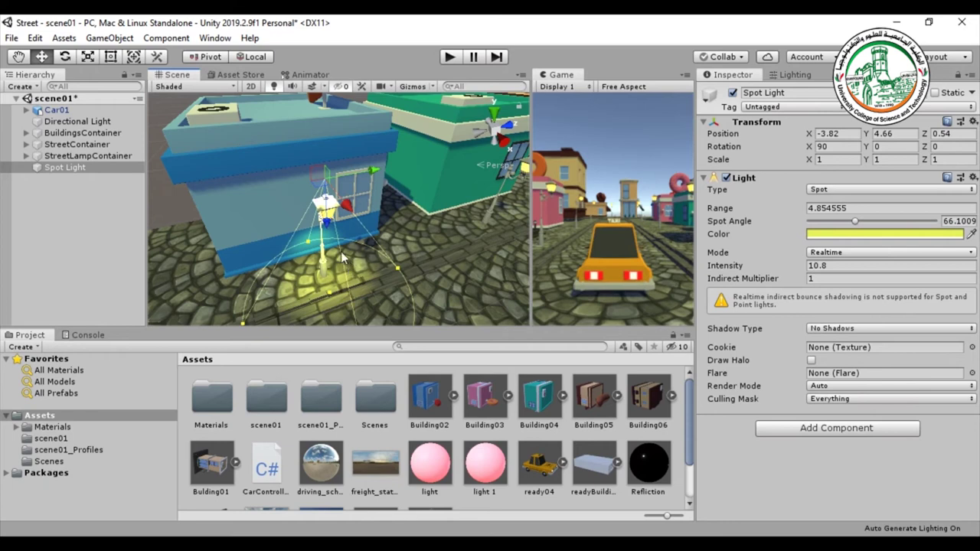
pyautogui.moveTo(369, 171); pyautogui.dragTo(368, 166)
pyautogui.click(833, 254)
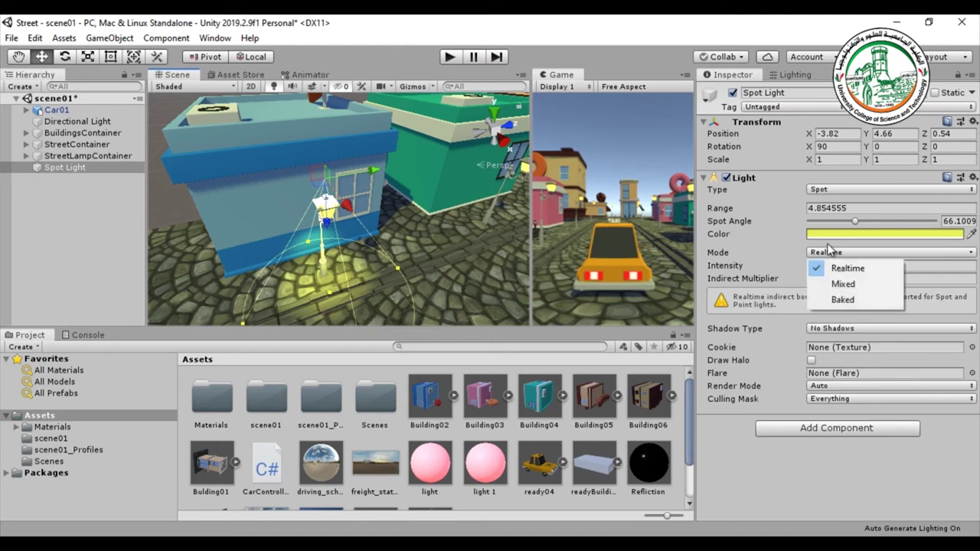
pyautogui.click(842, 300)
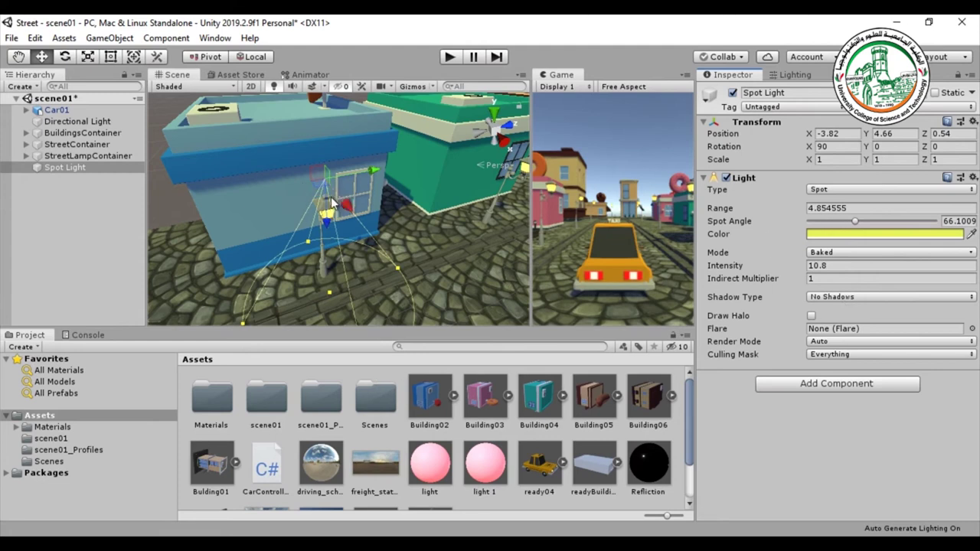
pyautogui.click(841, 251)
pyautogui.click(842, 265)
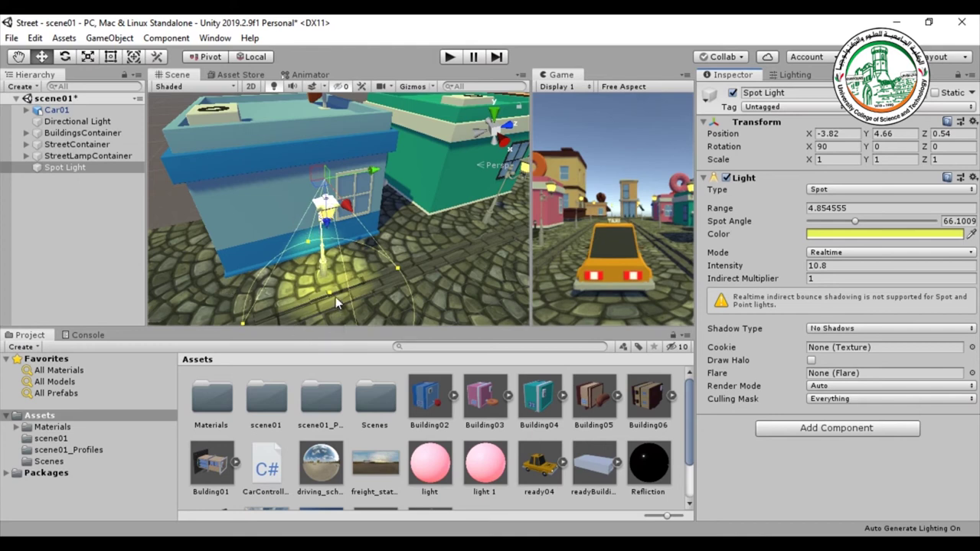
# - Open the Spot Light's Mode dropdown offering Realtime, Mixed and Baked
pyautogui.keyDown('alt'); pyautogui.moveTo(335, 296); pyautogui.dragTo(335, 295); pyautogui.keyUp('alt')
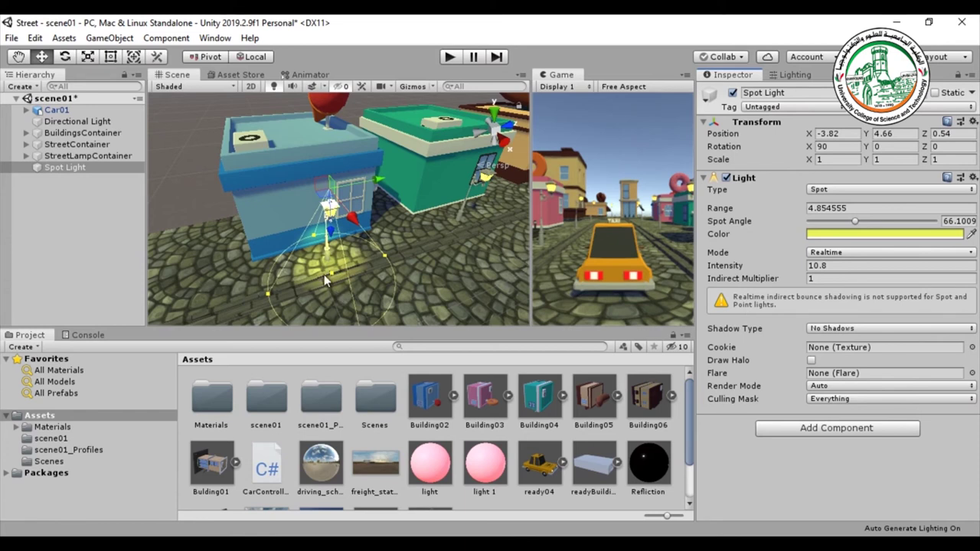
pyautogui.click(851, 251)
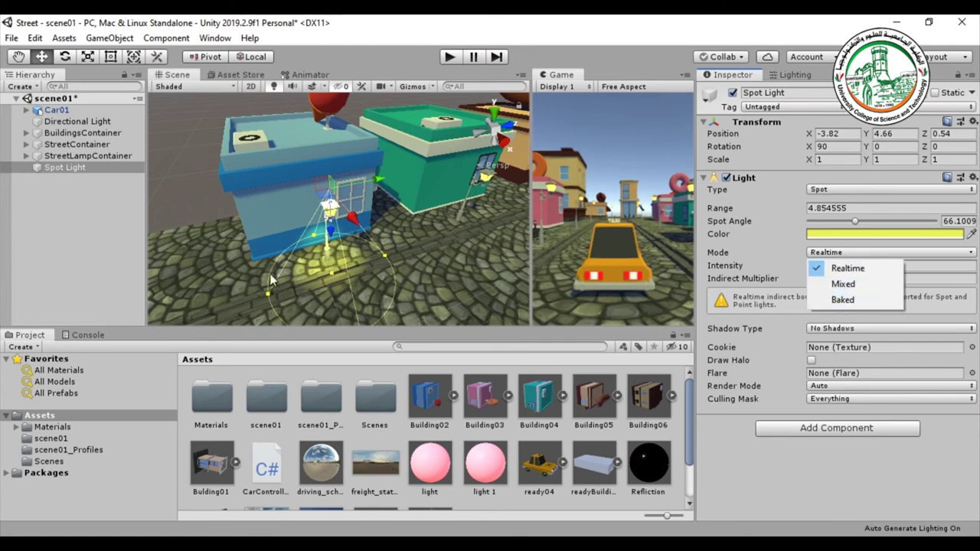
# - Switch the Spot Light to Baked mode and mark Building02 as static
pyautogui.click(836, 300)
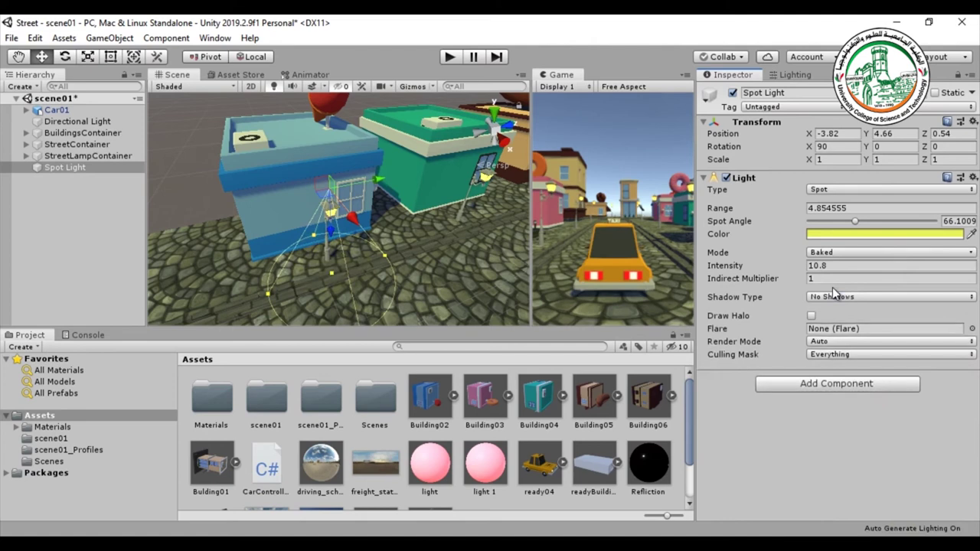
pyautogui.click(277, 182)
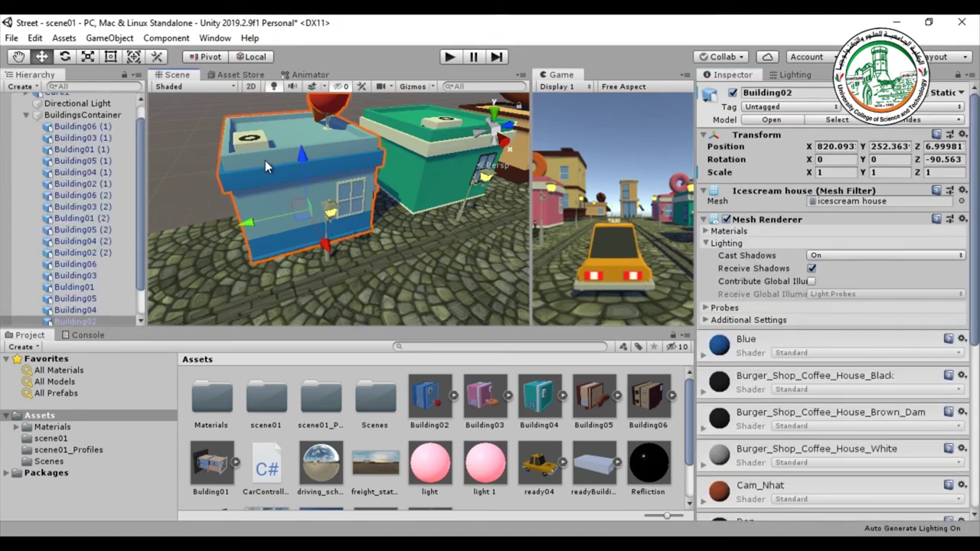
pyautogui.click(928, 93)
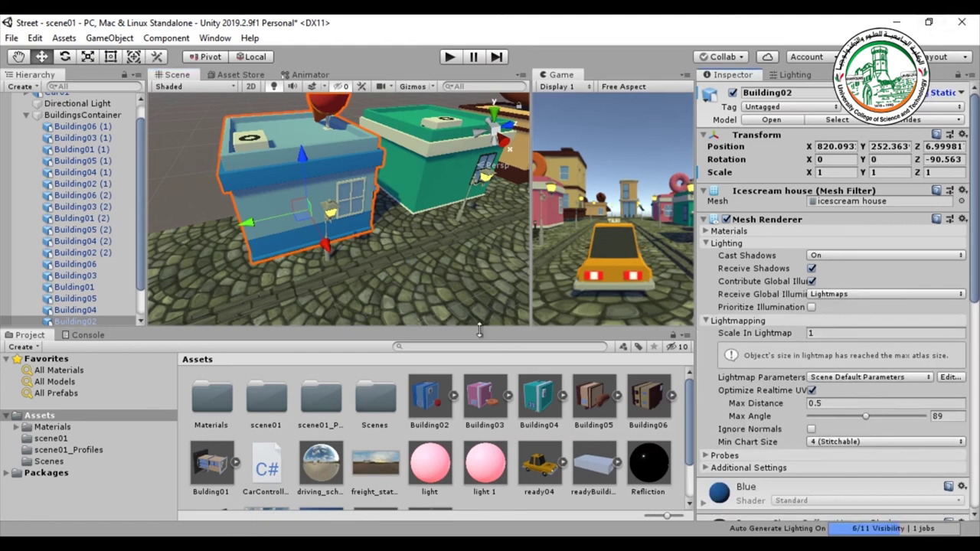
# - Mark street (1) and its children as static, then reselect the Spot Light
pyautogui.click(213, 280)
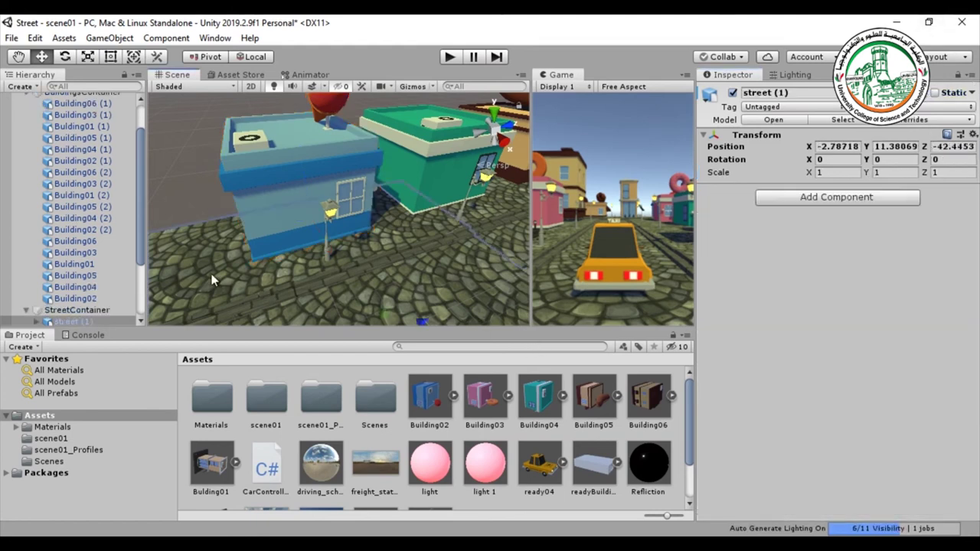
pyautogui.click(934, 92)
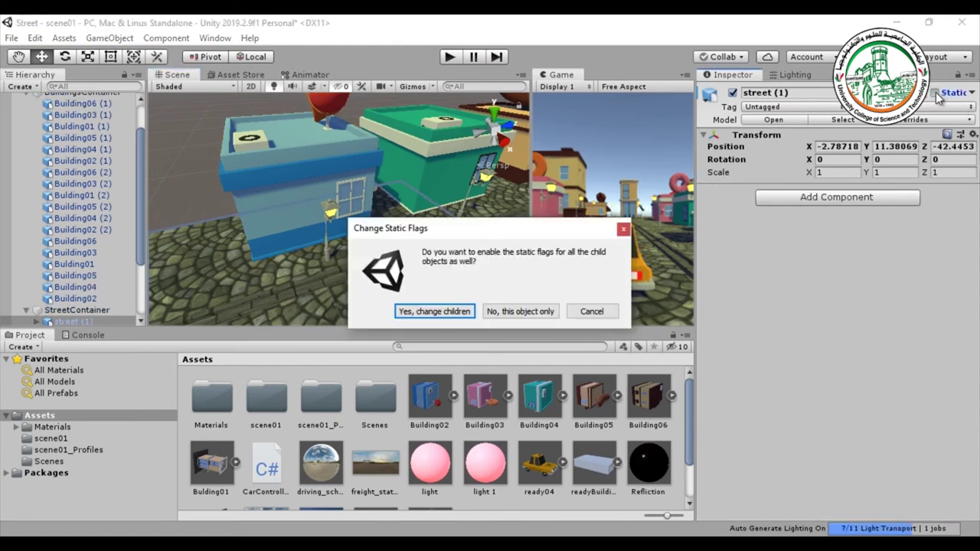
pyautogui.click(464, 312)
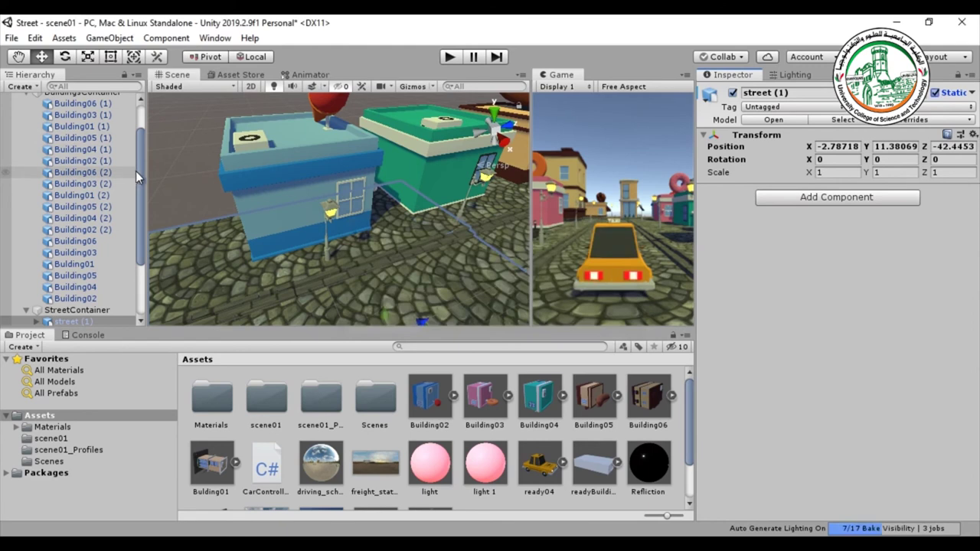
pyautogui.moveTo(141, 170); pyautogui.dragTo(143, 218)
pyautogui.click(55, 320)
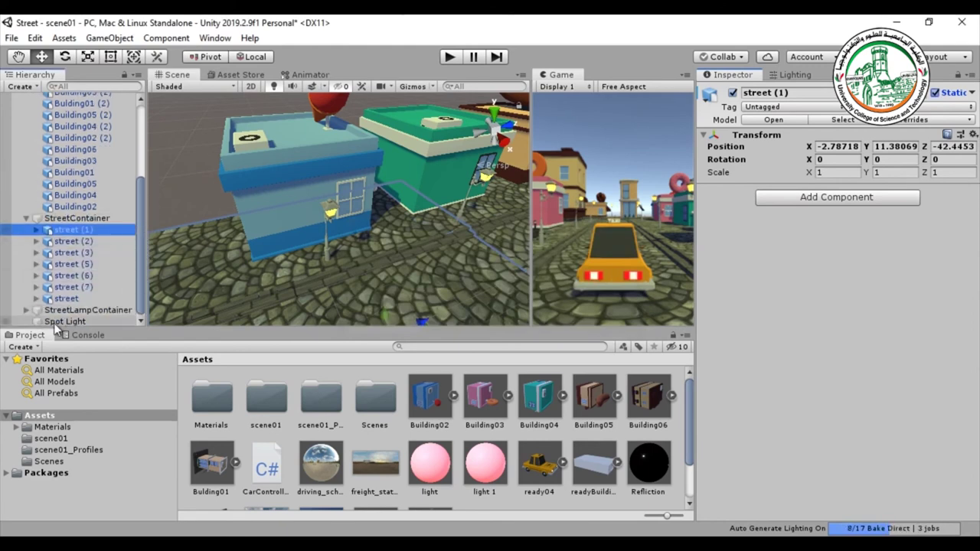
# - Mark the Spot Light as static and open the Lighting settings panel beside the Scene view
pyautogui.click(934, 93)
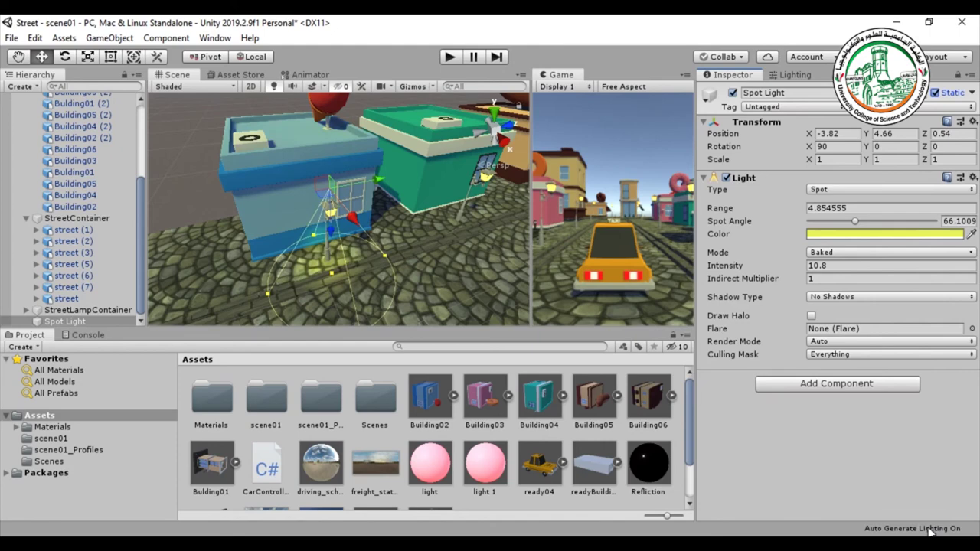
pyautogui.moveTo(398, 260)
pyautogui.keyDown('alt'); pyautogui.mouseDown()
pyautogui.moveTo(417, 264)
pyautogui.moveTo(378, 186)
pyautogui.moveTo(374, 201)
pyautogui.mouseUp(); pyautogui.keyUp('alt')
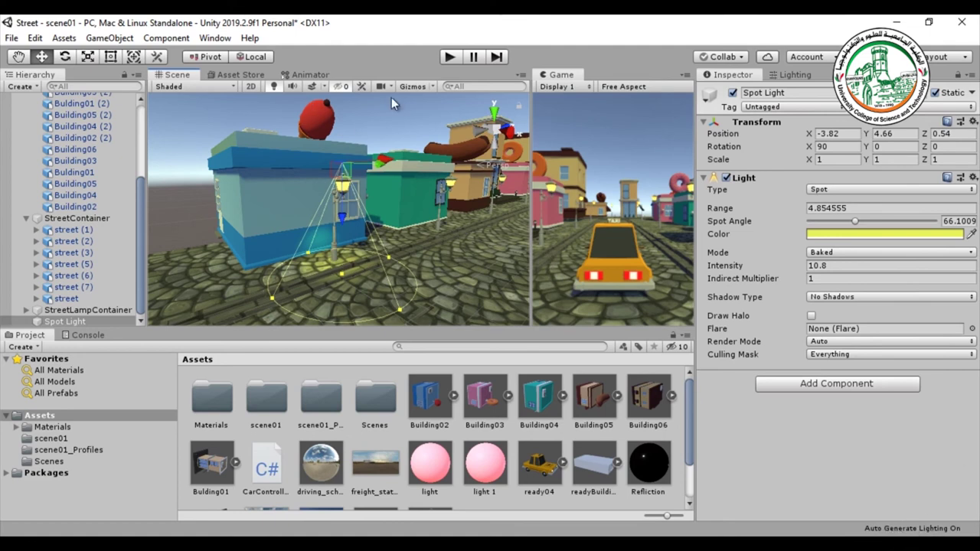
pyautogui.click(794, 78)
pyautogui.moveTo(789, 78)
pyautogui.mouseDown()
pyautogui.moveTo(695, 123)
pyautogui.moveTo(590, 231)
pyautogui.mouseUp()
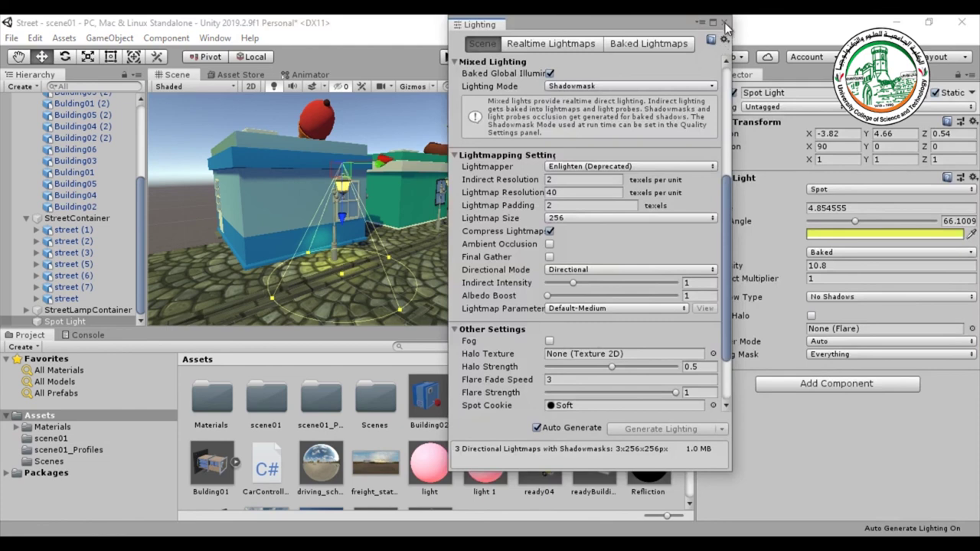
# - Reopen Lighting Settings via Window > Rendering, dock it beside the Inspector, and show Baked Lightmaps
pyautogui.click(724, 23)
pyautogui.click(216, 38)
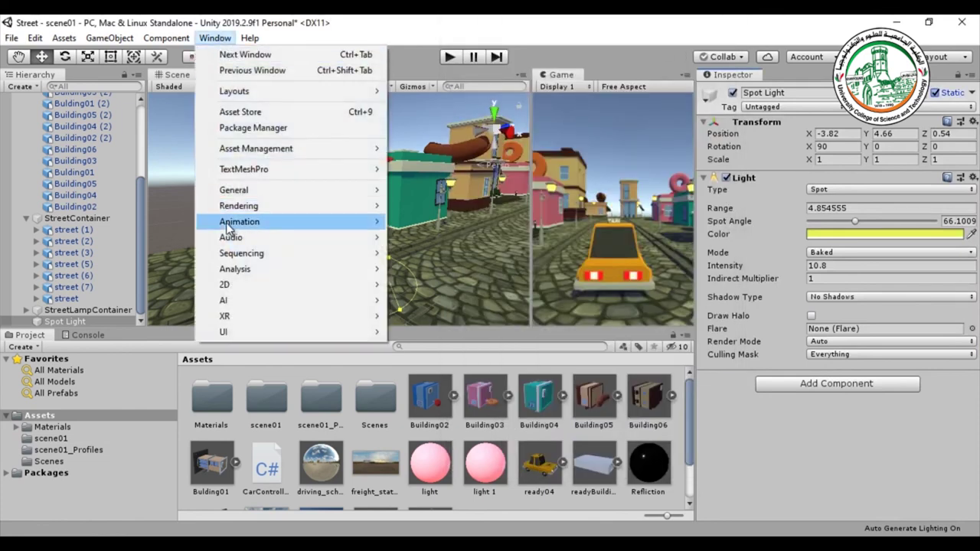
pyautogui.moveTo(261, 208)
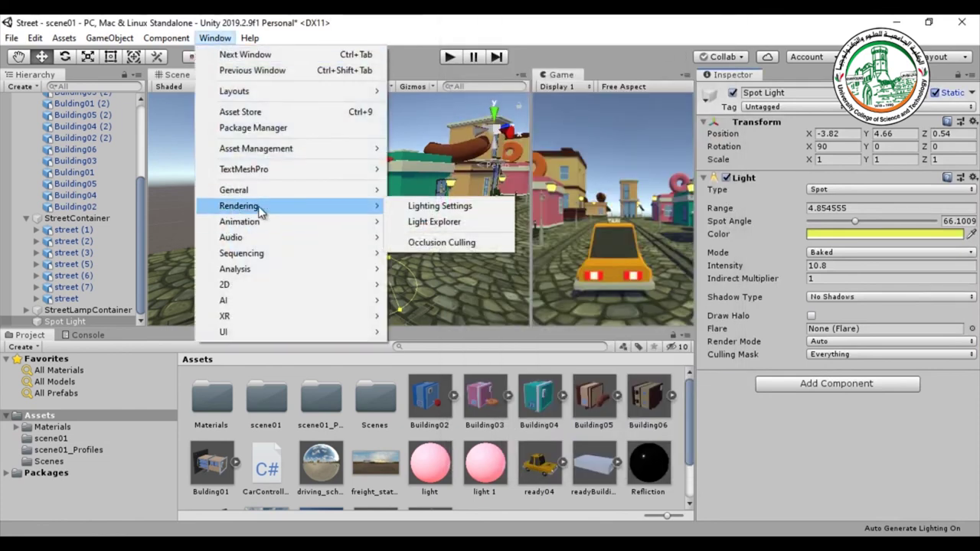
pyautogui.click(411, 211)
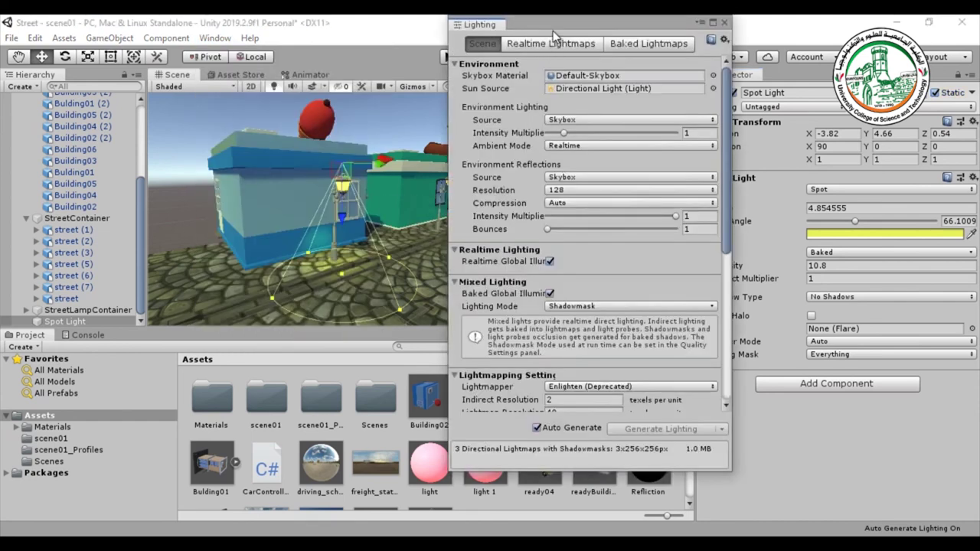
pyautogui.moveTo(490, 26); pyautogui.dragTo(814, 75)
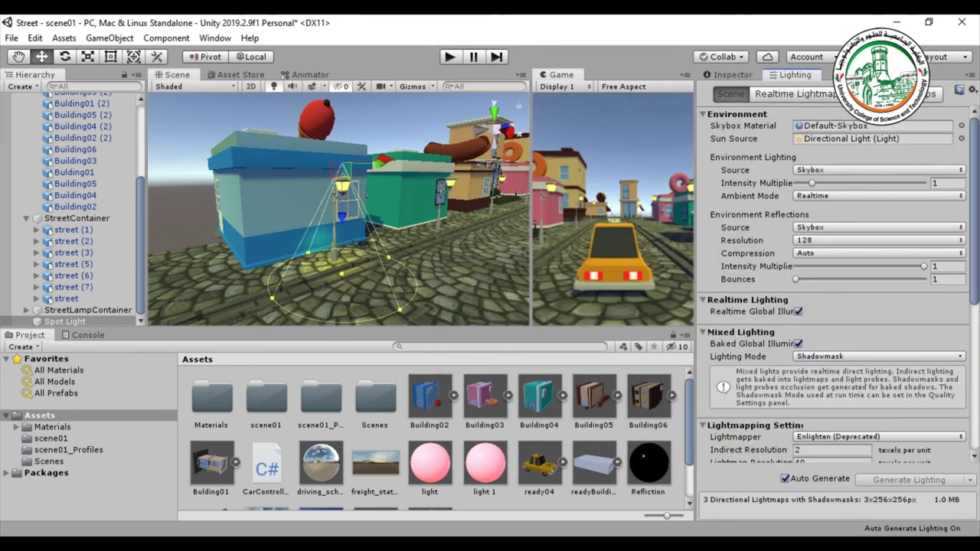
pyautogui.click(914, 93)
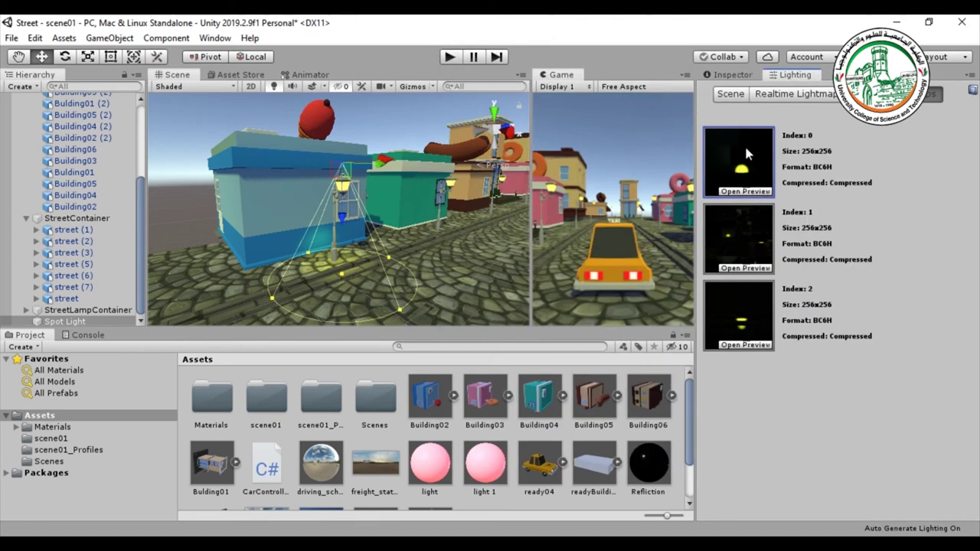
pyautogui.click(281, 174)
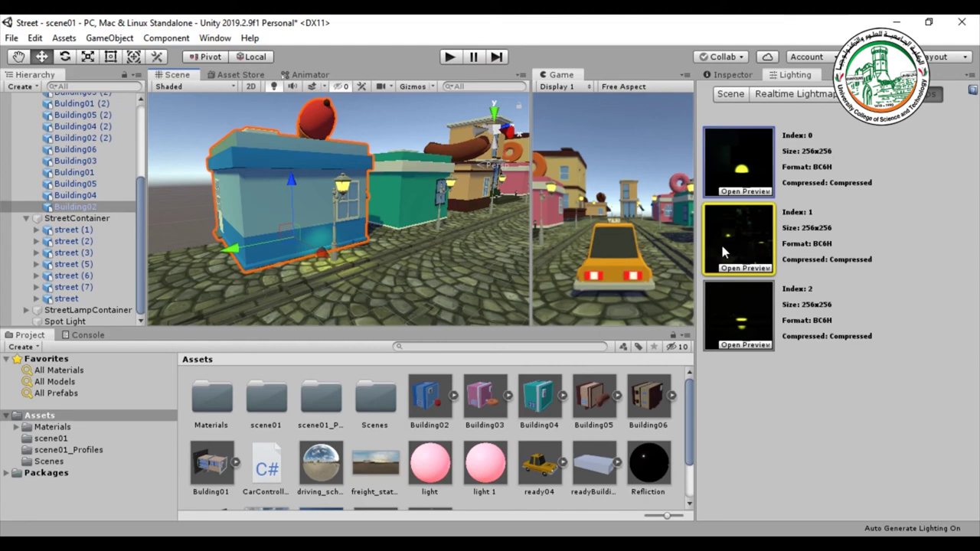
pyautogui.click(738, 267)
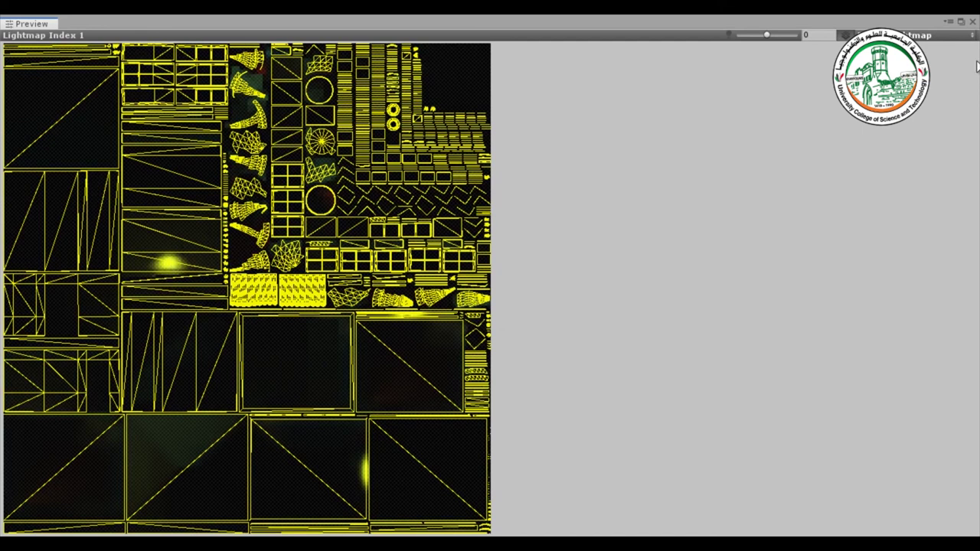
pyautogui.click(971, 23)
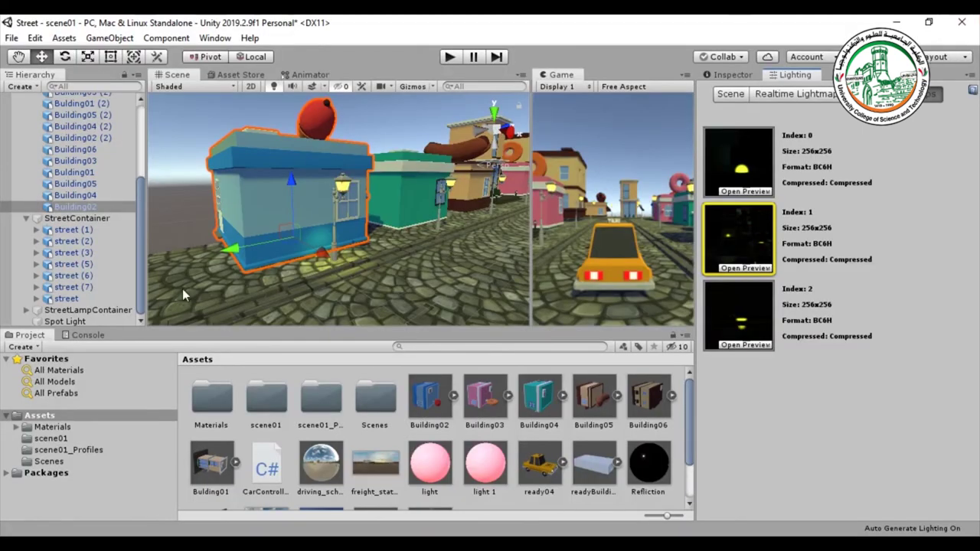
pyautogui.click(201, 290)
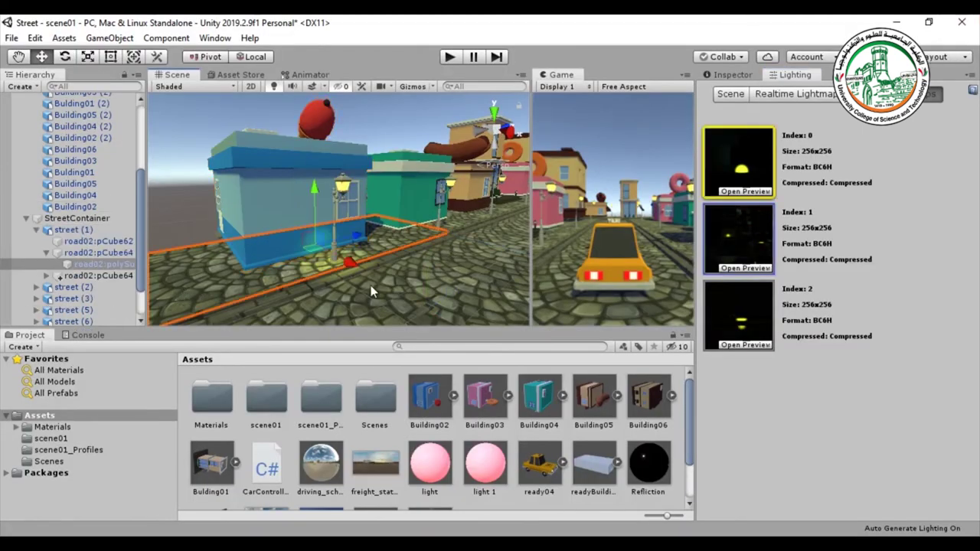
pyautogui.click(736, 191)
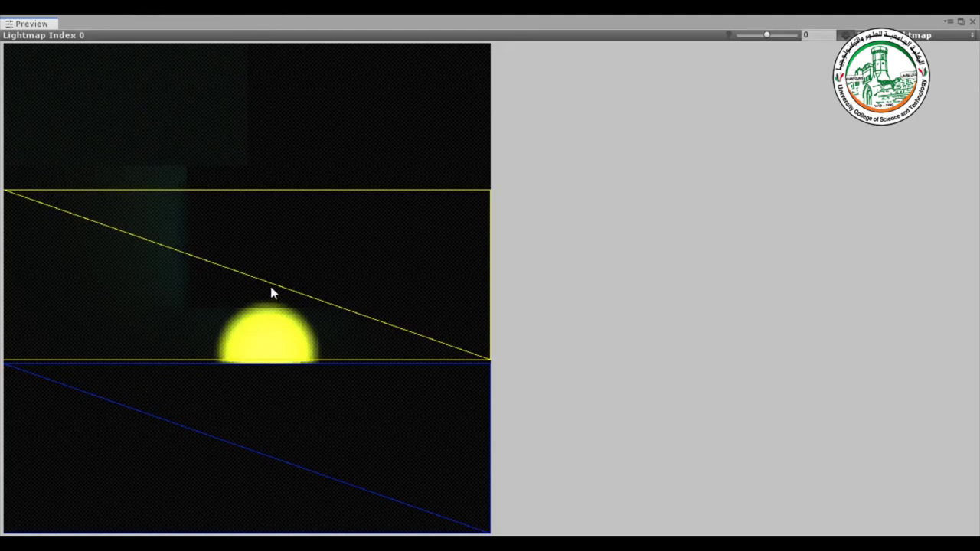
pyautogui.click(972, 21)
pyautogui.scroll(3, 354, 268)
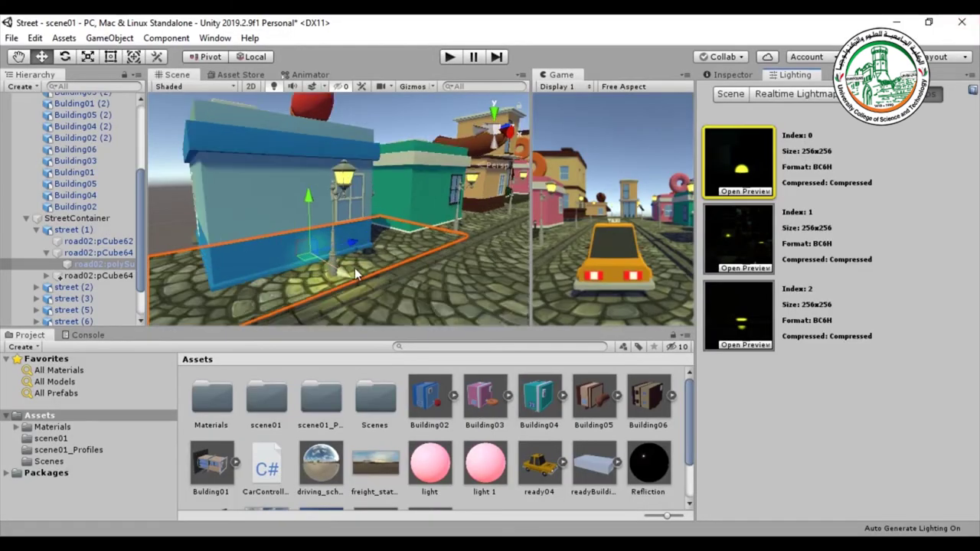
pyautogui.keyDown('alt'); pyautogui.moveTo(370, 295); pyautogui.dragTo(333, 238); pyautogui.keyUp('alt')
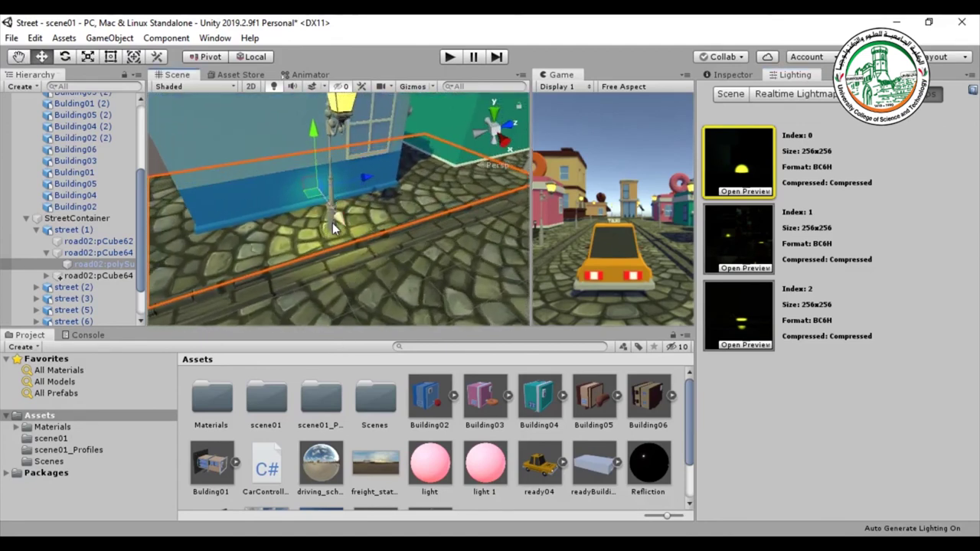
pyautogui.click(365, 289)
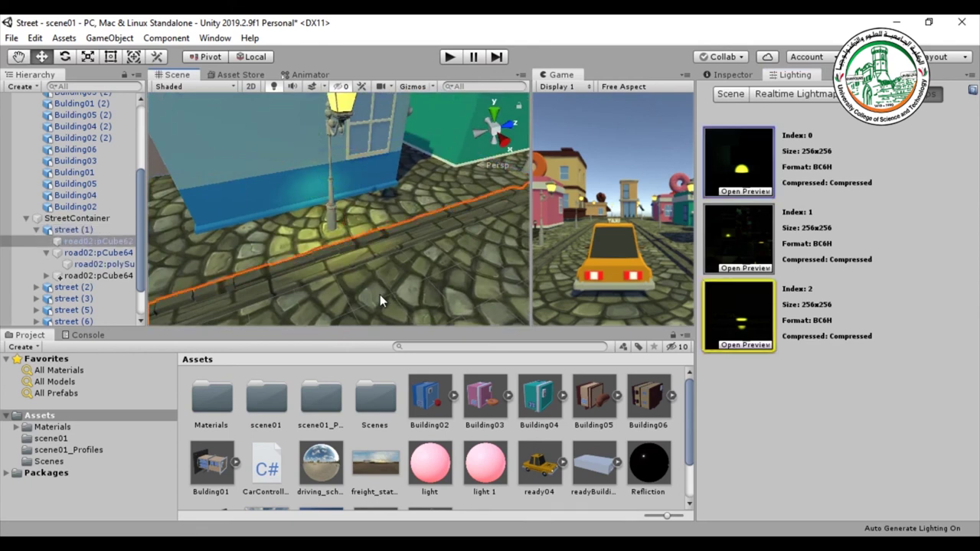
pyautogui.click(380, 295)
pyautogui.keyDown('alt'); pyautogui.moveTo(381, 295); pyautogui.dragTo(385, 267, button='right'); pyautogui.keyUp('alt')
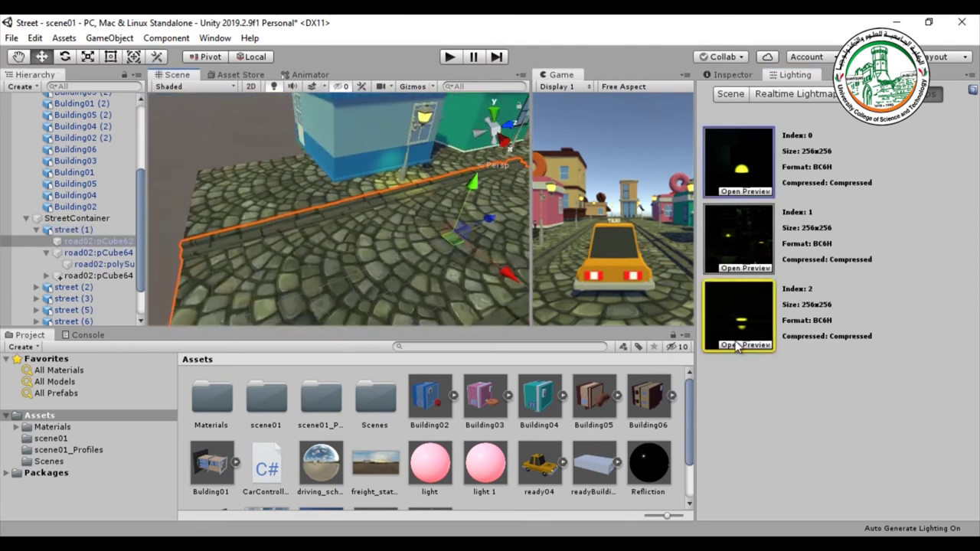
pyautogui.click(739, 345)
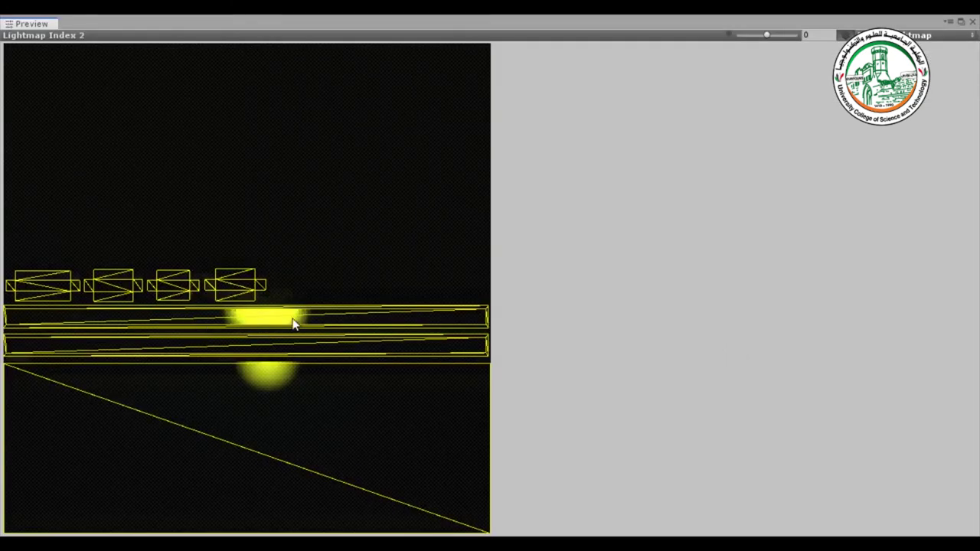
pyautogui.click(975, 22)
pyautogui.moveTo(382, 215)
pyautogui.keyDown('alt'); pyautogui.mouseDown()
pyautogui.moveTo(411, 207)
pyautogui.moveTo(397, 210)
pyautogui.mouseUp(); pyautogui.keyUp('alt')
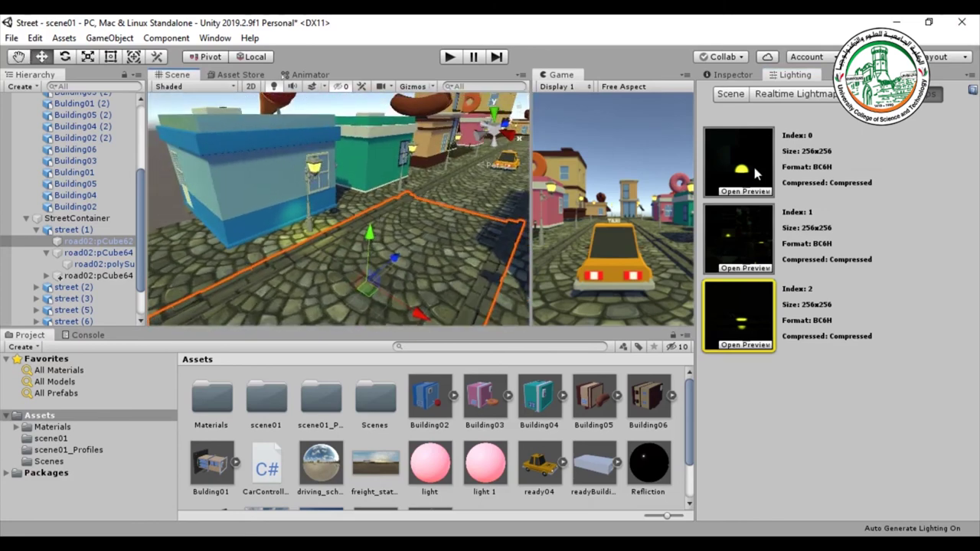
pyautogui.click(33, 229)
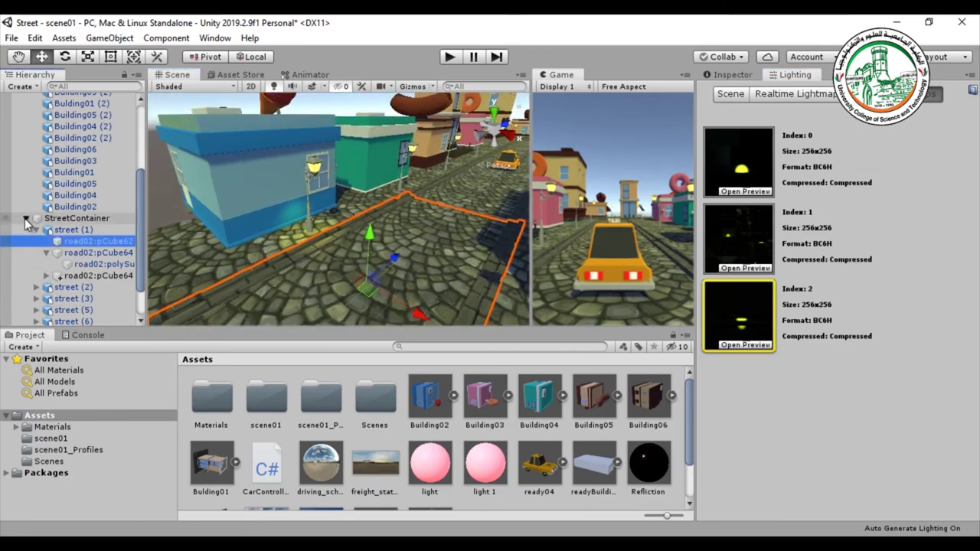
pyautogui.click(26, 218)
pyautogui.scroll(3, 311, 247)
pyautogui.scroll(3, 311, 247)
pyautogui.keyDown('alt'); pyautogui.moveTo(312, 247); pyautogui.dragTo(290, 260); pyautogui.keyUp('alt')
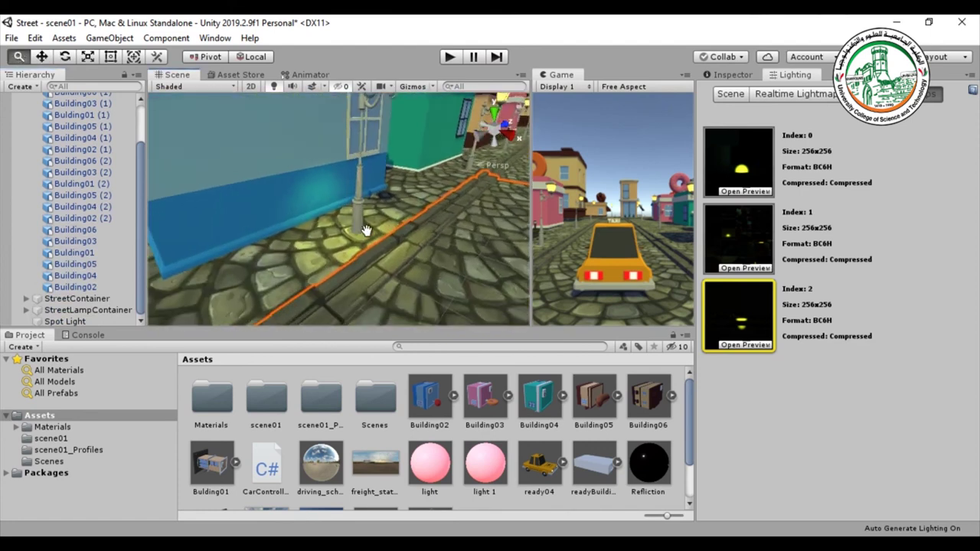
pyautogui.click(65, 319)
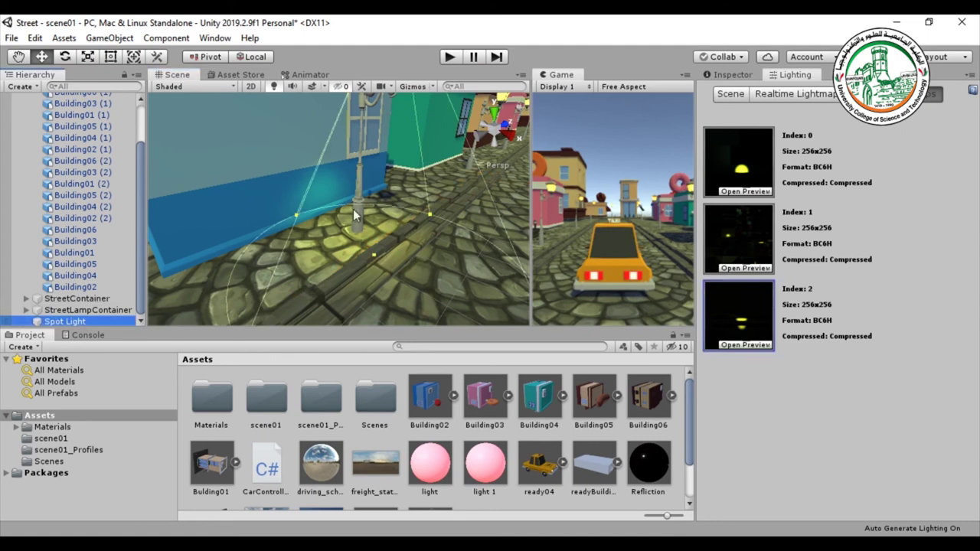
pyautogui.scroll(-3, 344, 204)
pyautogui.keyDown('alt'); pyautogui.moveTo(345, 204); pyautogui.dragTo(353, 162); pyautogui.keyUp('alt')
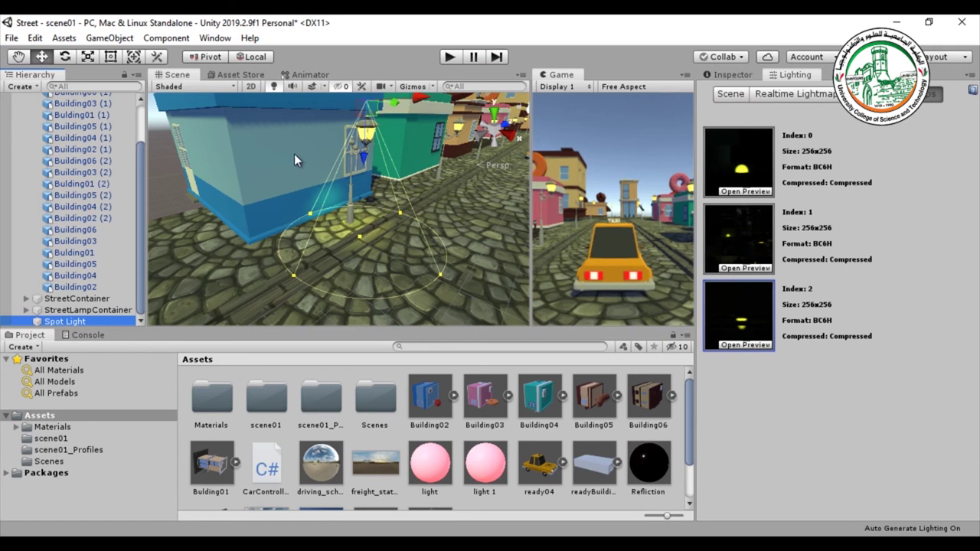
pyautogui.click(751, 238)
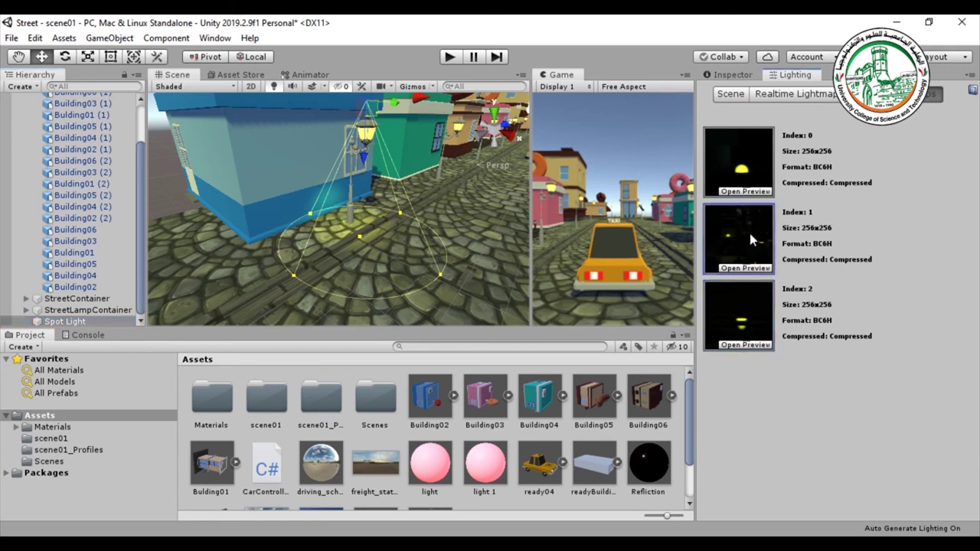
pyautogui.click(279, 184)
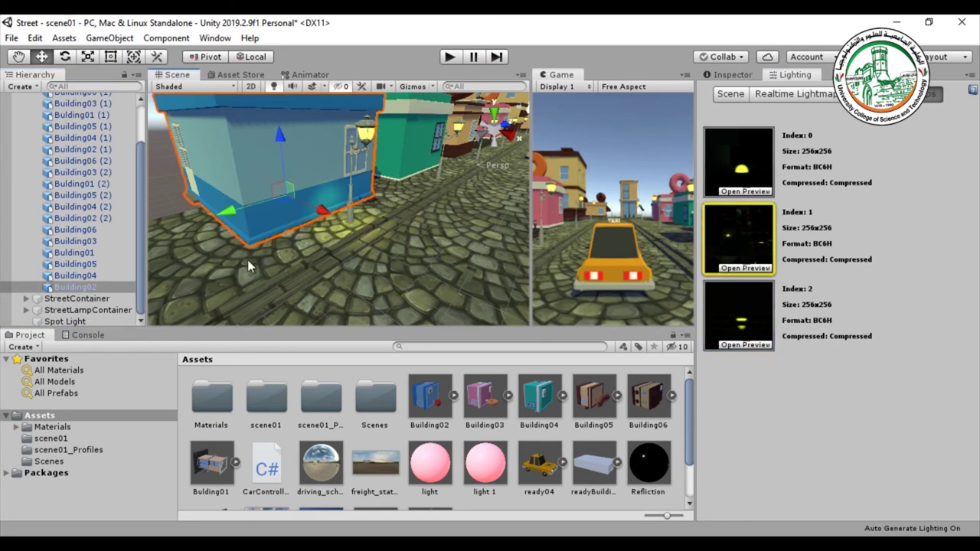
pyautogui.click(225, 276)
pyautogui.click(226, 259)
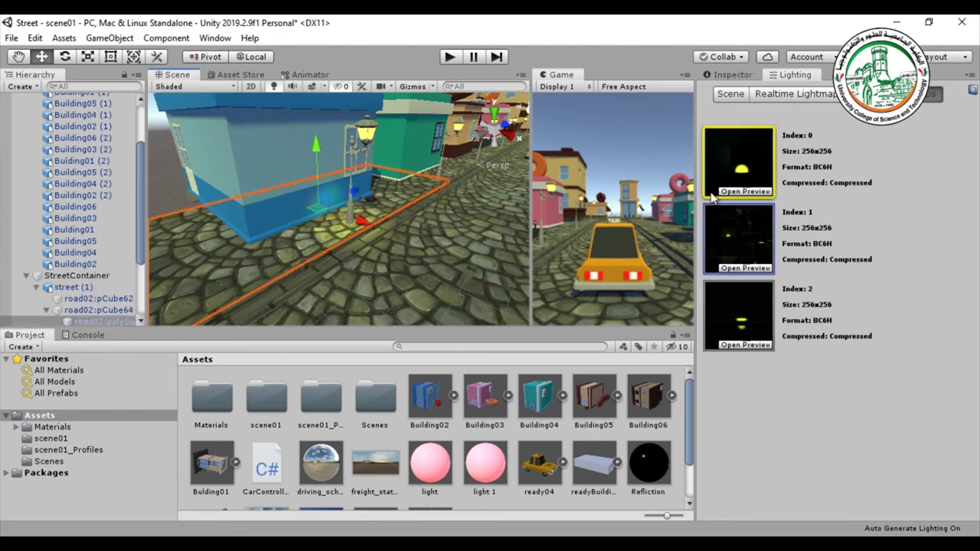